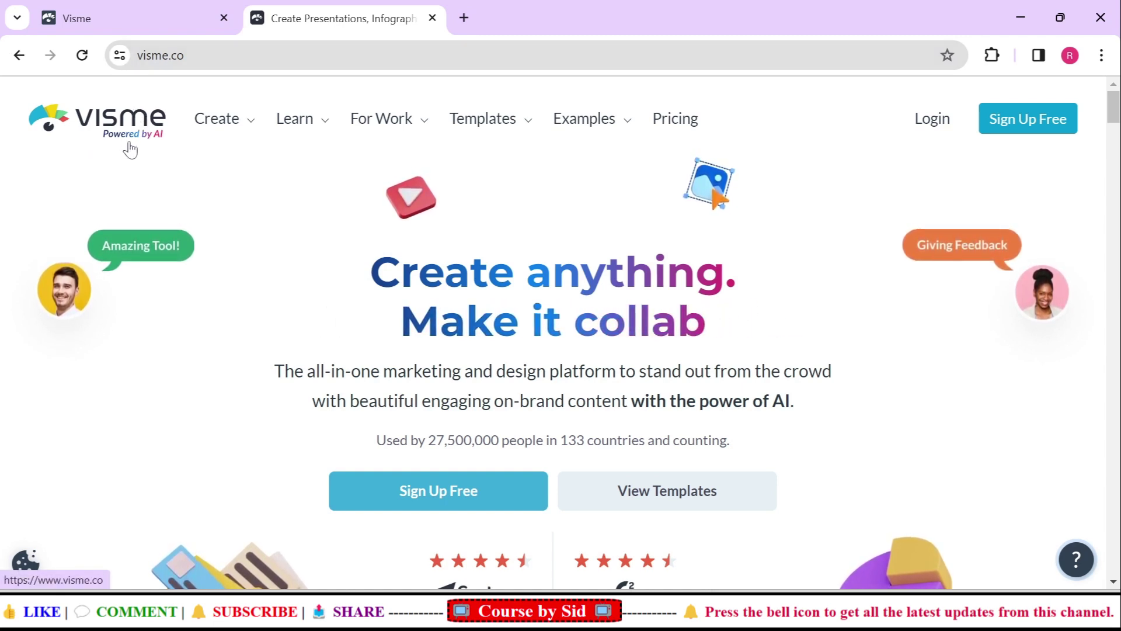
# Close the extra visme.co homepage tab, keeping only the Visme dashboard on My Projects
pyautogui.click(148, 8)
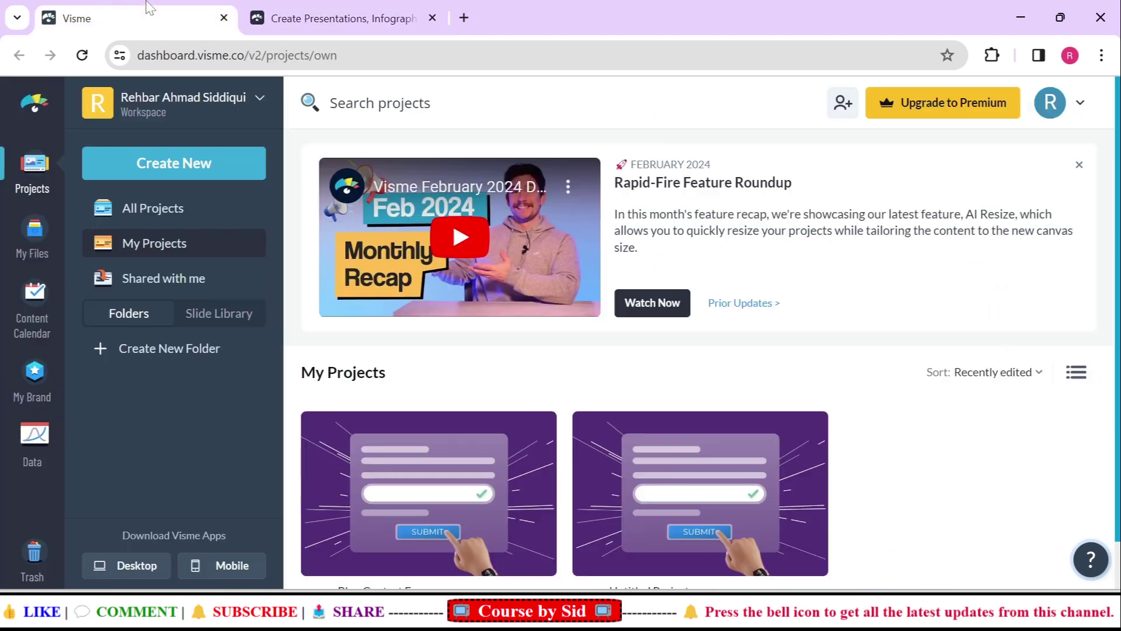
pyautogui.click(408, 14)
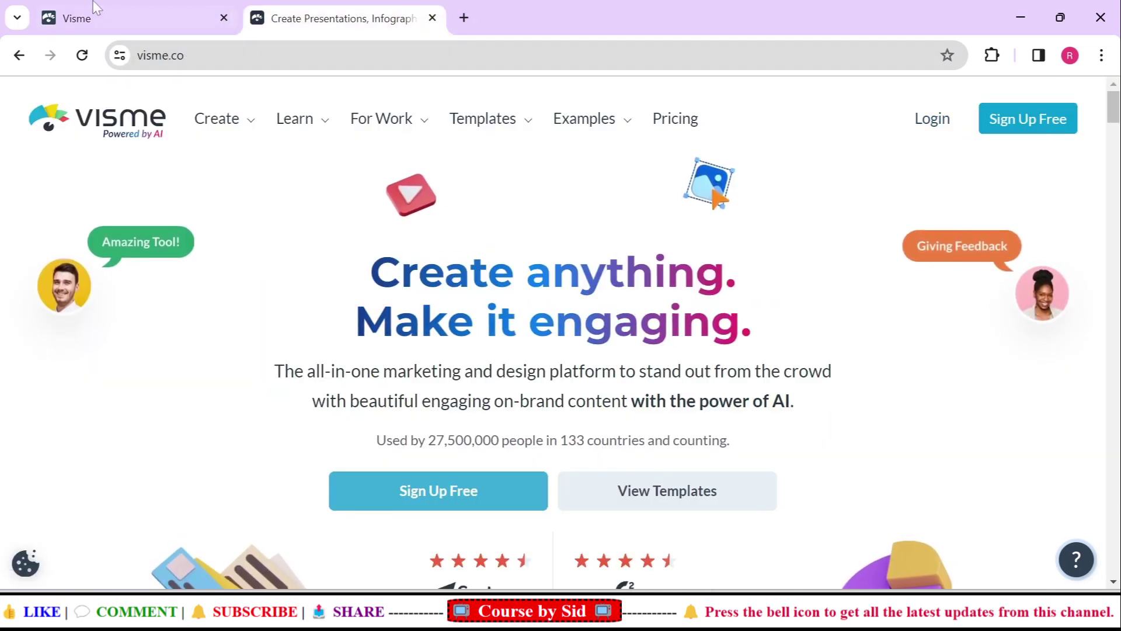
pyautogui.click(146, 13)
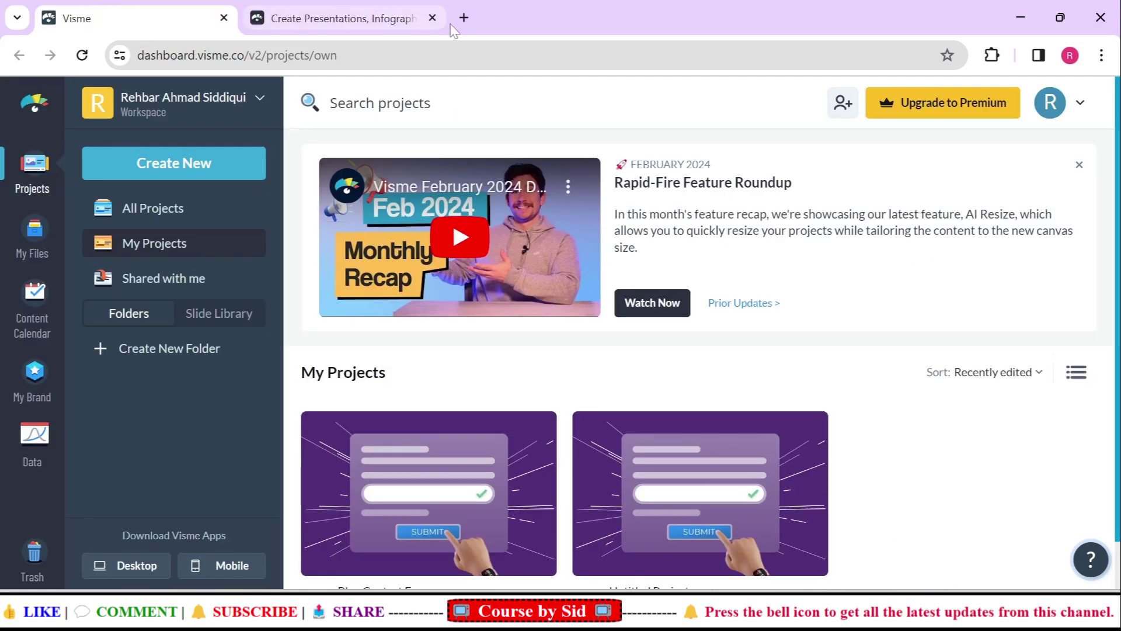
pyautogui.click(432, 18)
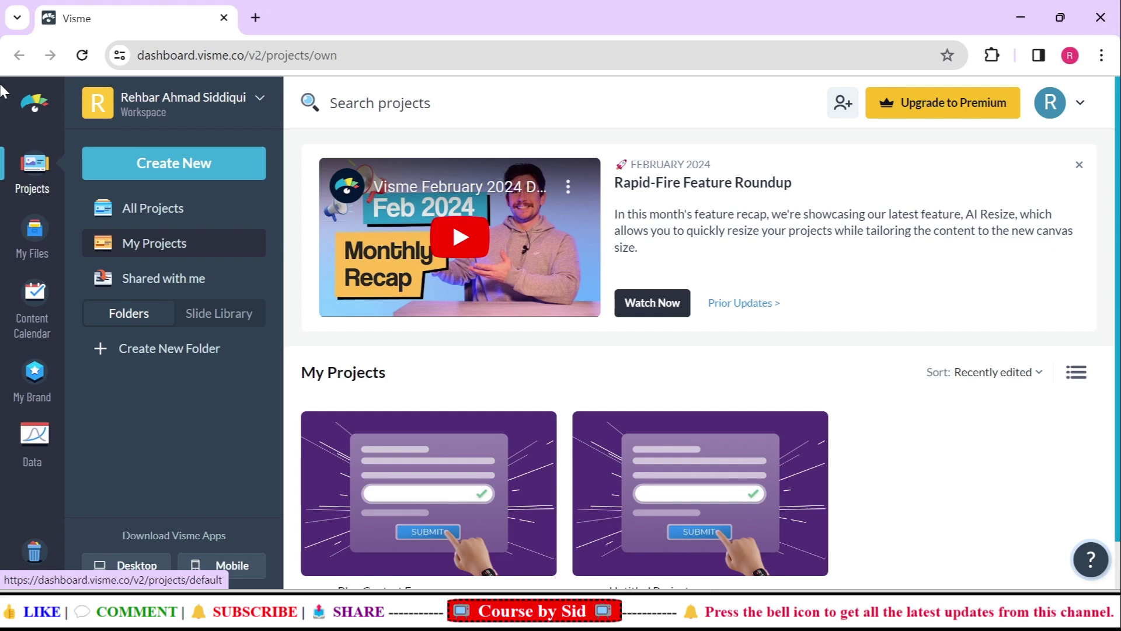
# Start a new Form / Survey project and scroll through the purpose cards to Contact Form
pyautogui.click(184, 172)
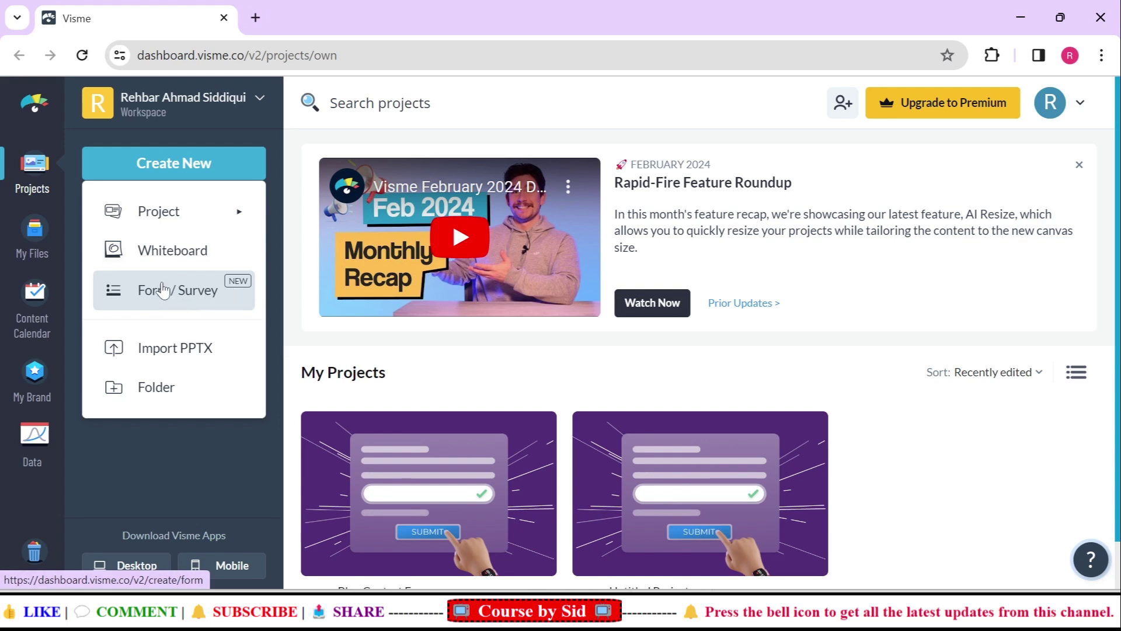
pyautogui.click(165, 291)
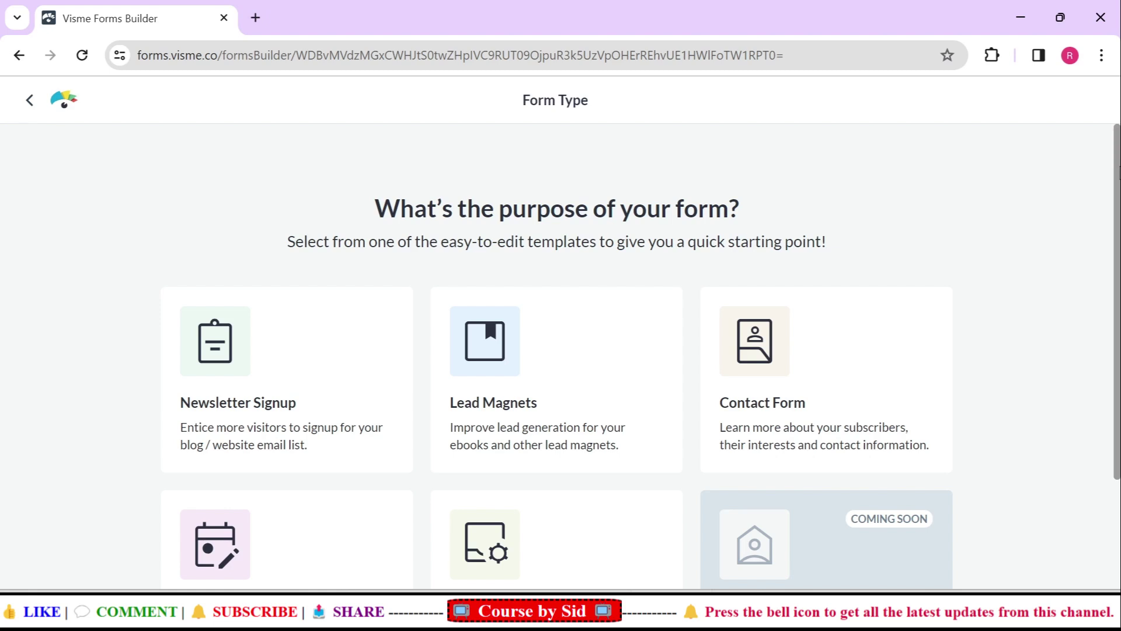
pyautogui.scroll(-2, 556, 350)
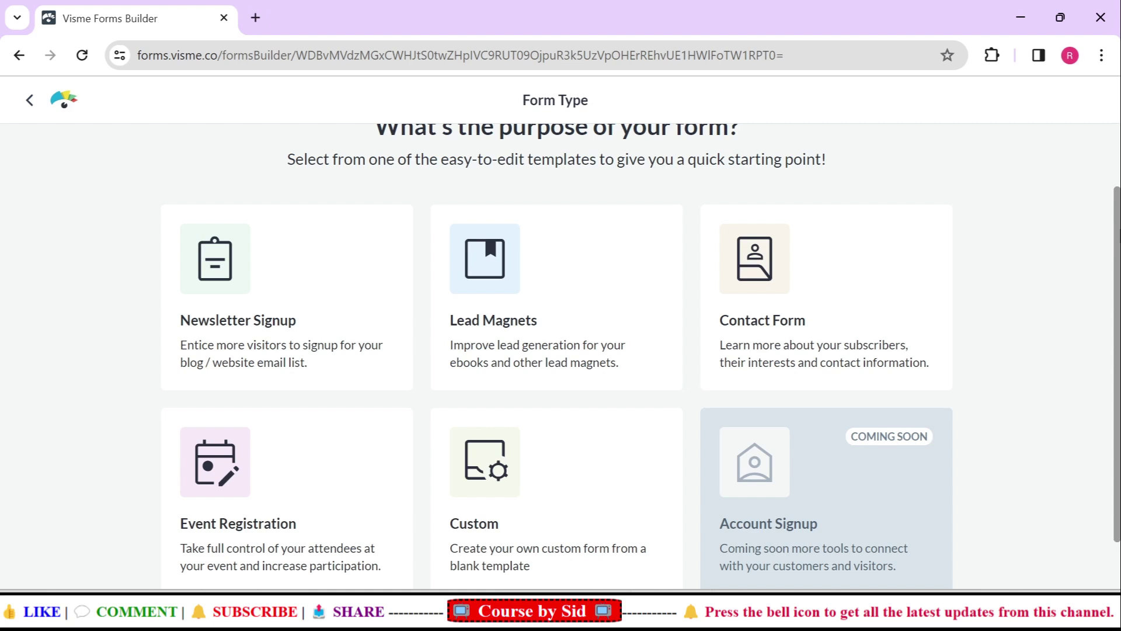
pyautogui.scroll(-1, 557, 350)
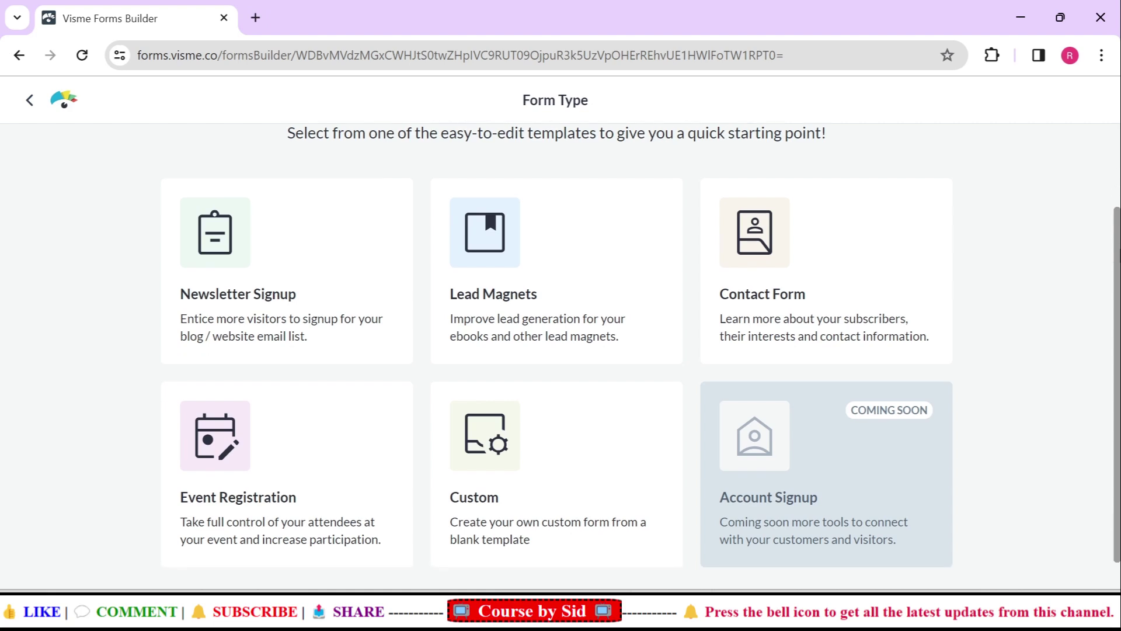
pyautogui.scroll(-1, 556, 350)
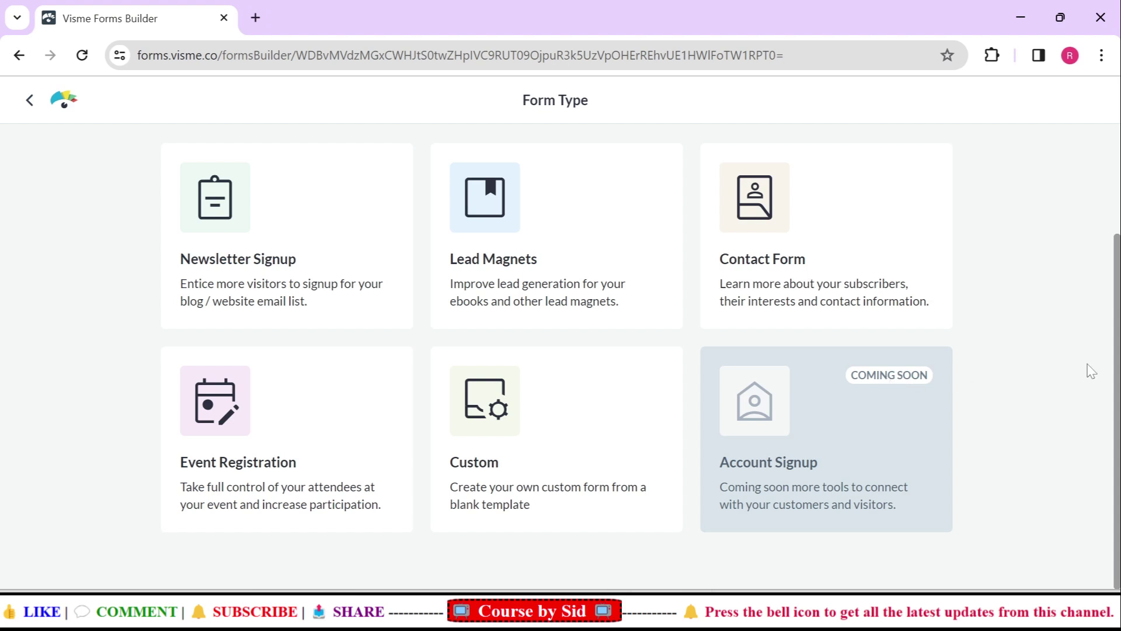
pyautogui.moveTo(1117, 367); pyautogui.dragTo(1117, 292)
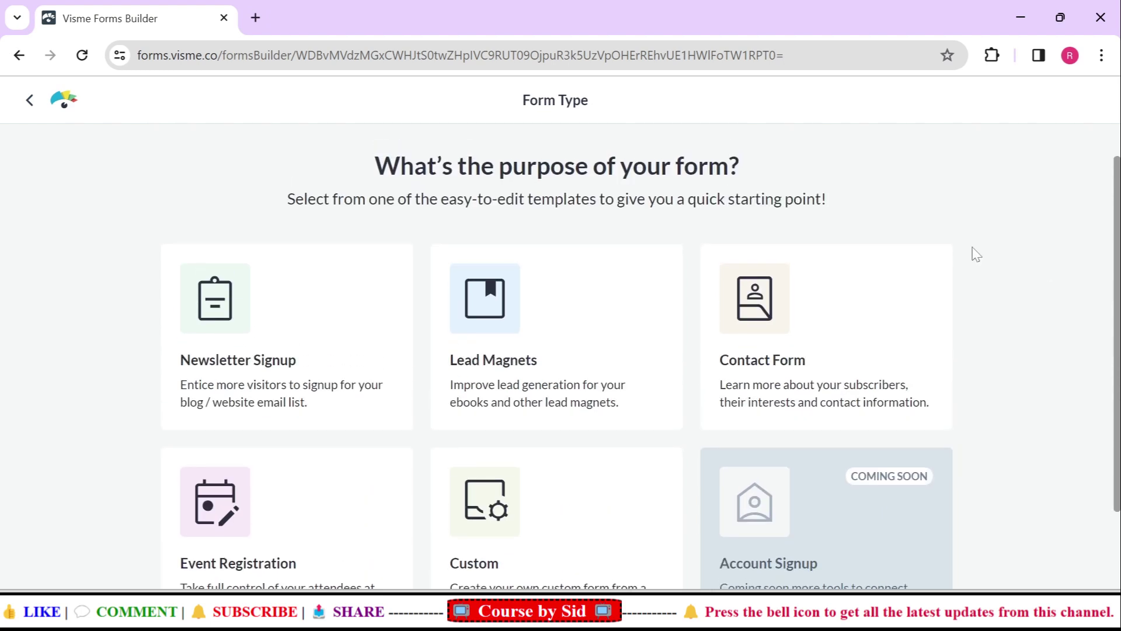
pyautogui.click(812, 333)
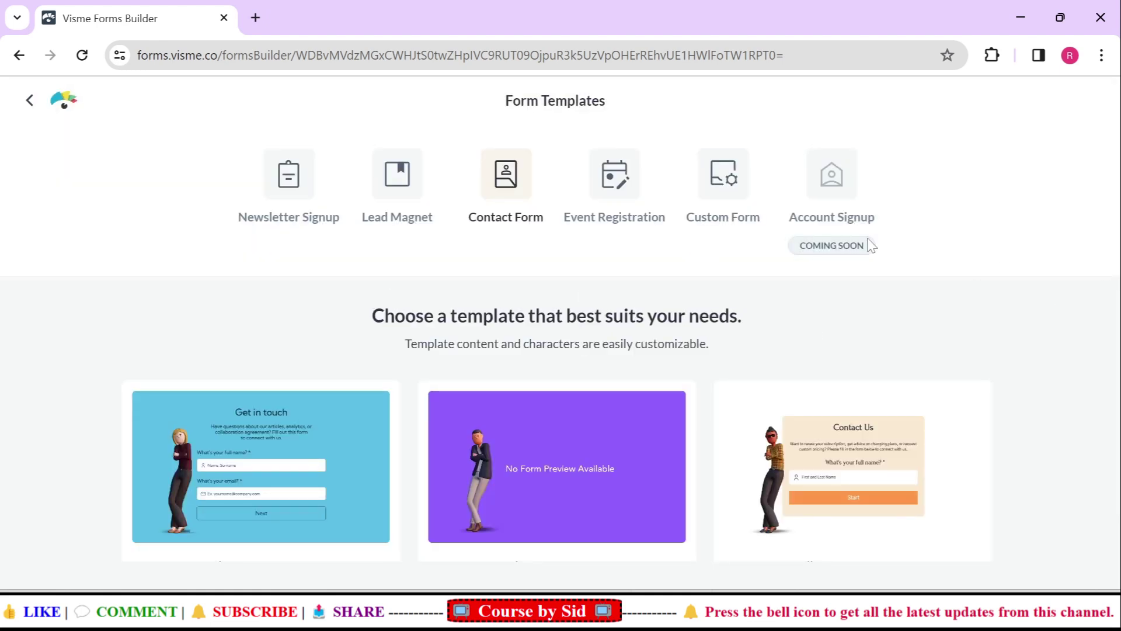
pyautogui.moveTo(1061, 330); pyautogui.dragTo(1061, 495)
pyautogui.moveTo(356, 497)
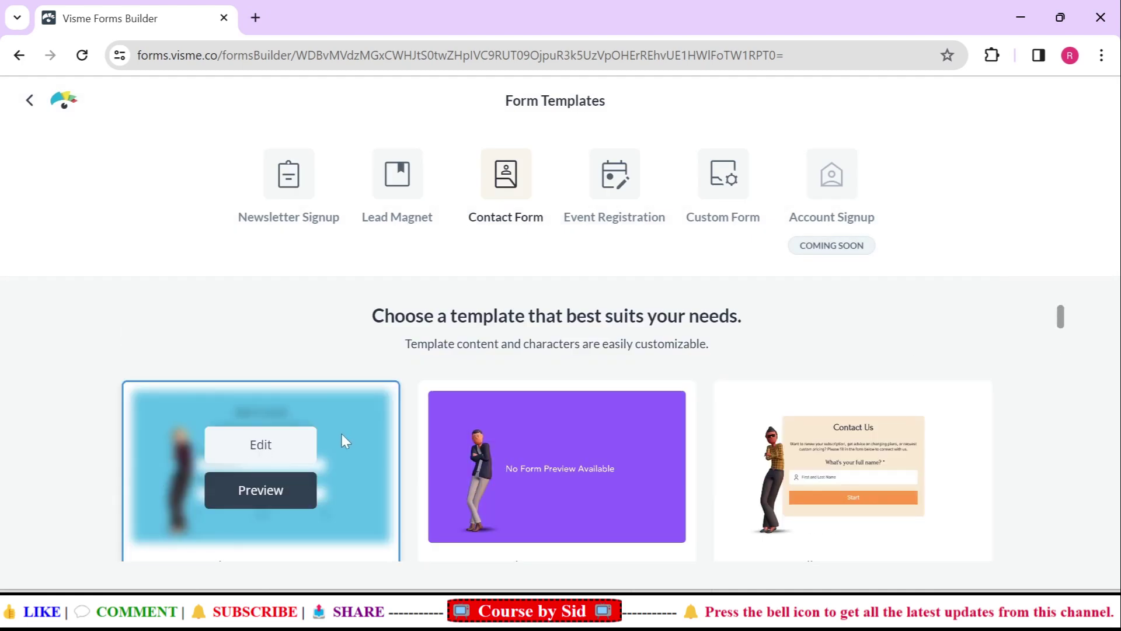
pyautogui.click(250, 494)
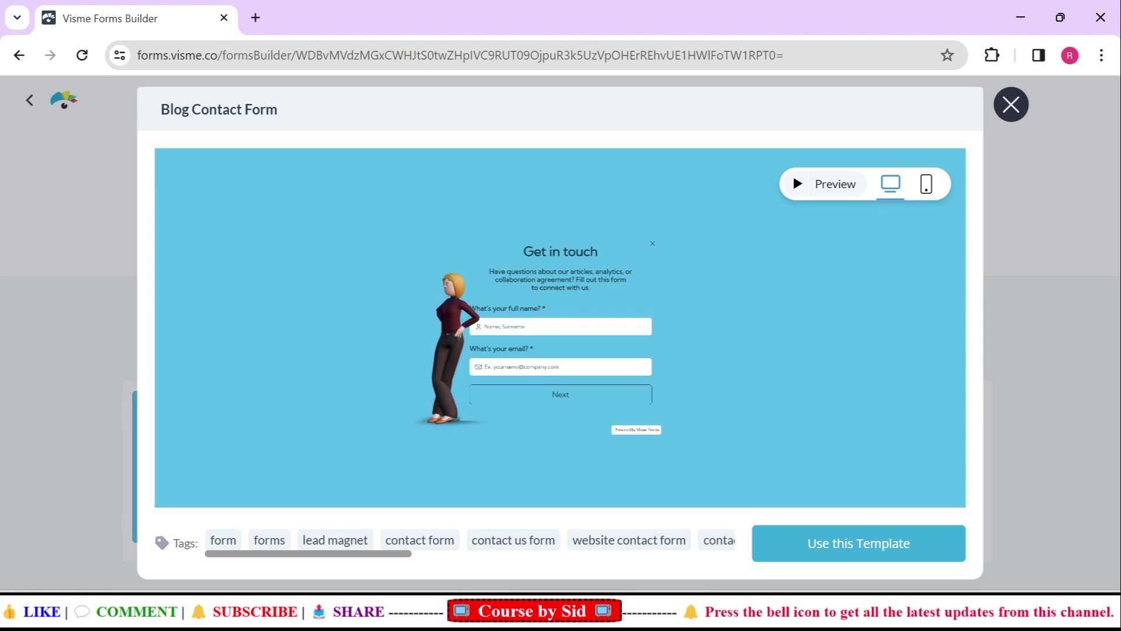
pyautogui.click(1010, 104)
# Set the Blog Contact Form character's enter animation to Woody, trying Accountant first
pyautogui.moveTo(243, 488)
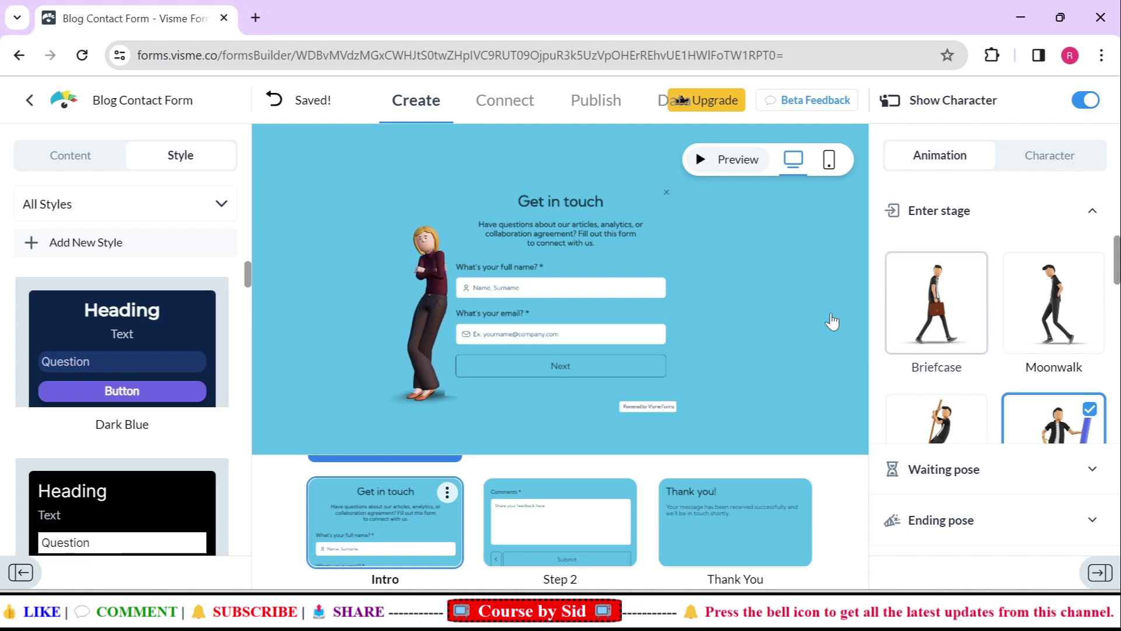
pyautogui.scroll(-3, 995, 339)
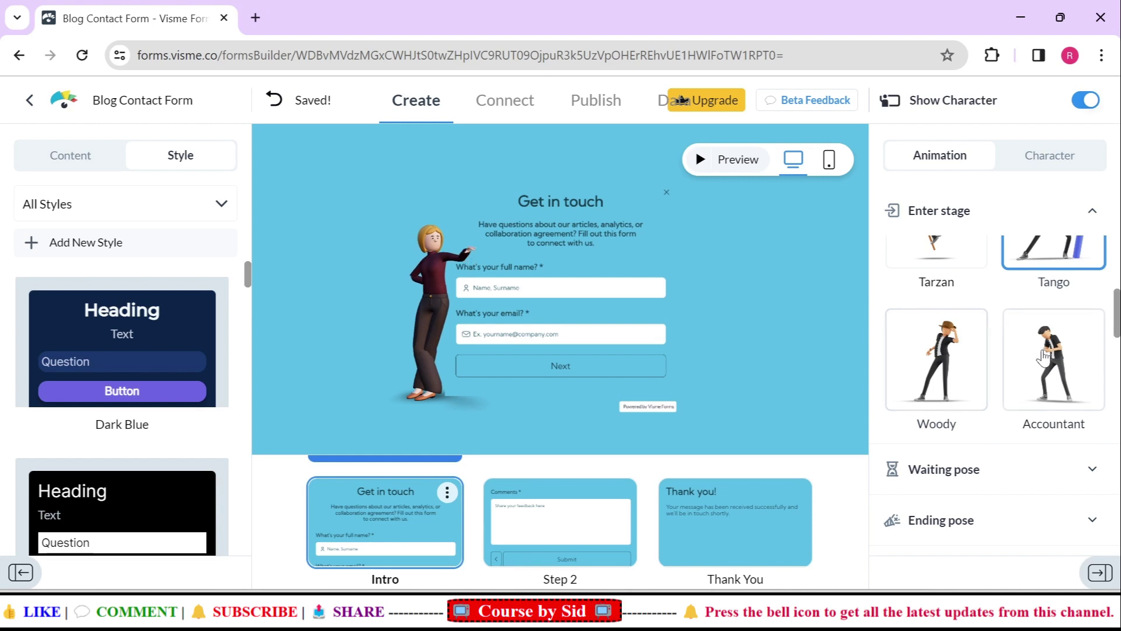
pyautogui.click(1045, 356)
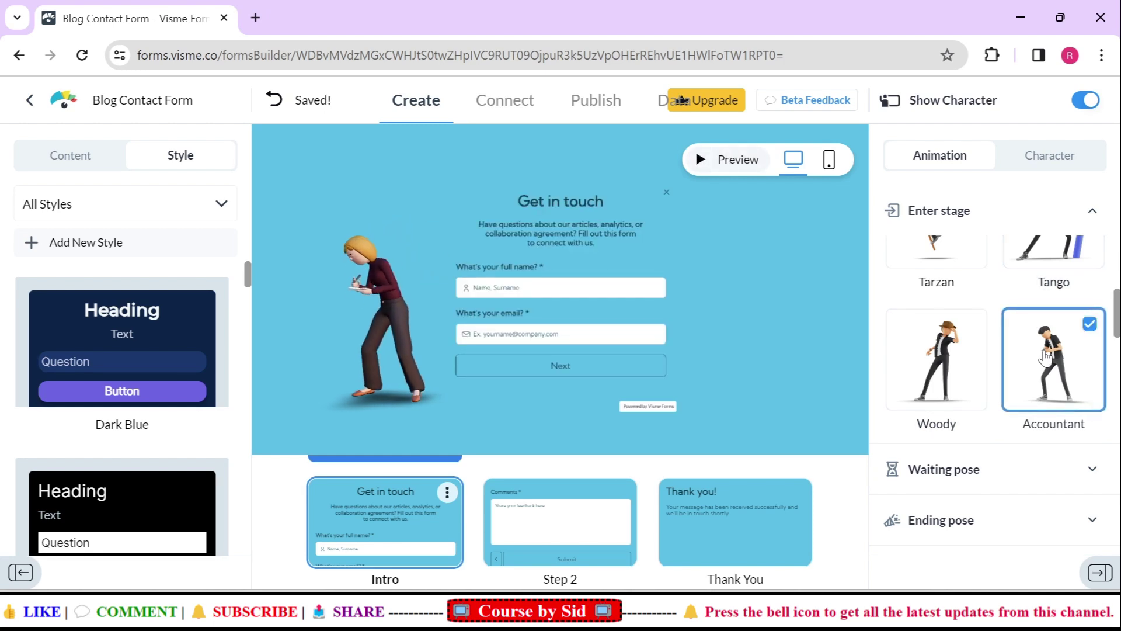
pyautogui.click(933, 369)
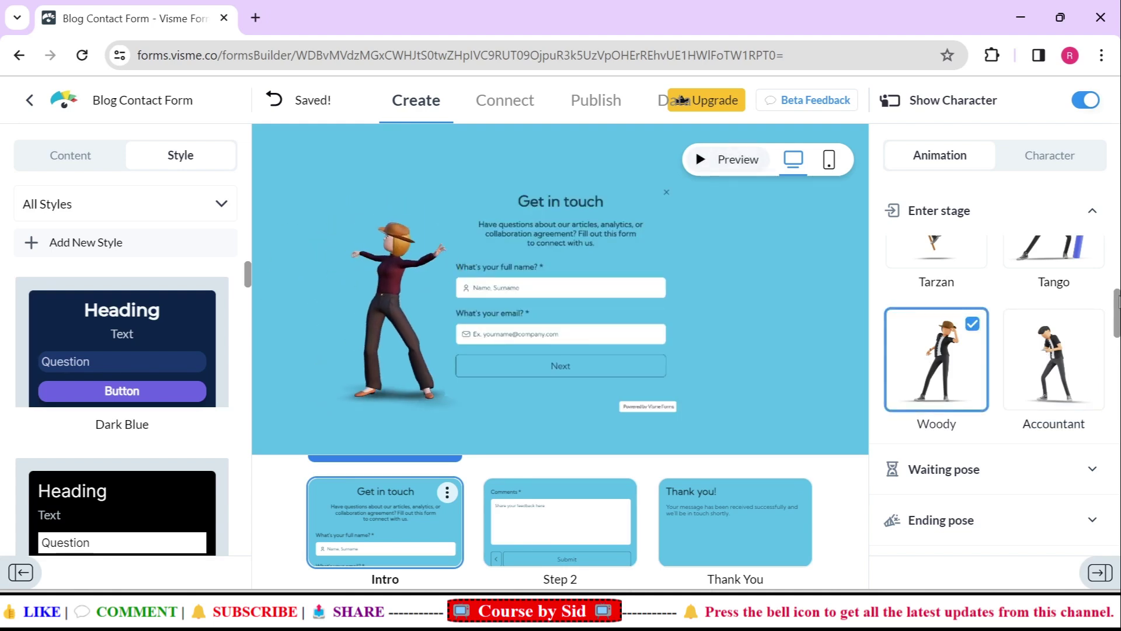
pyautogui.click(1042, 168)
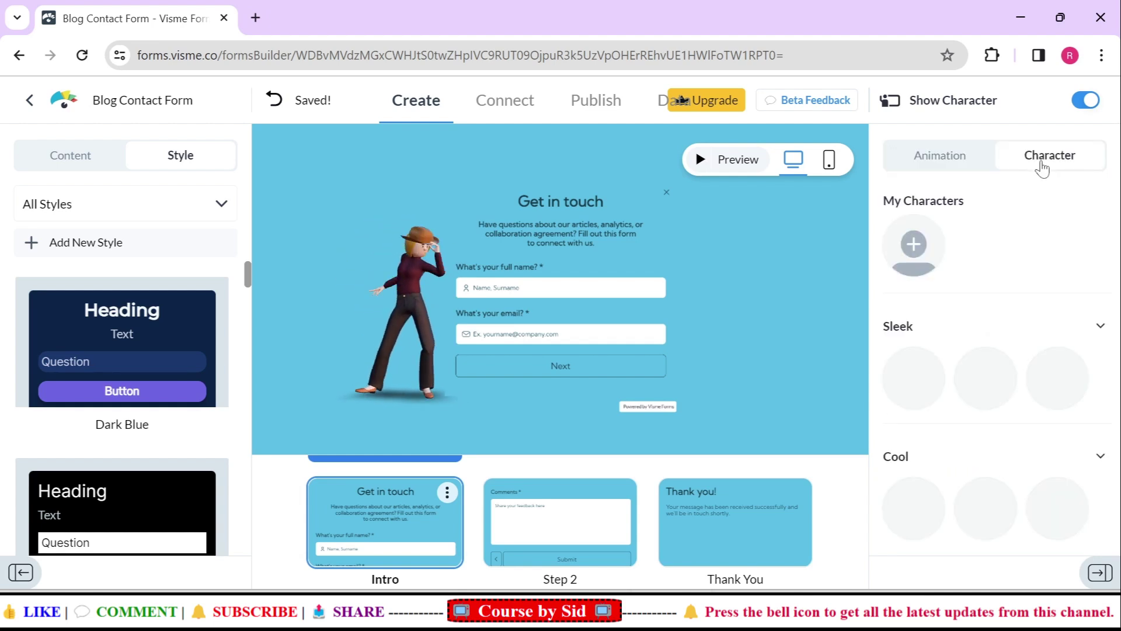
# Replace the character with the sunglasses man, the first Cool character, and select the full-name field
pyautogui.click(917, 502)
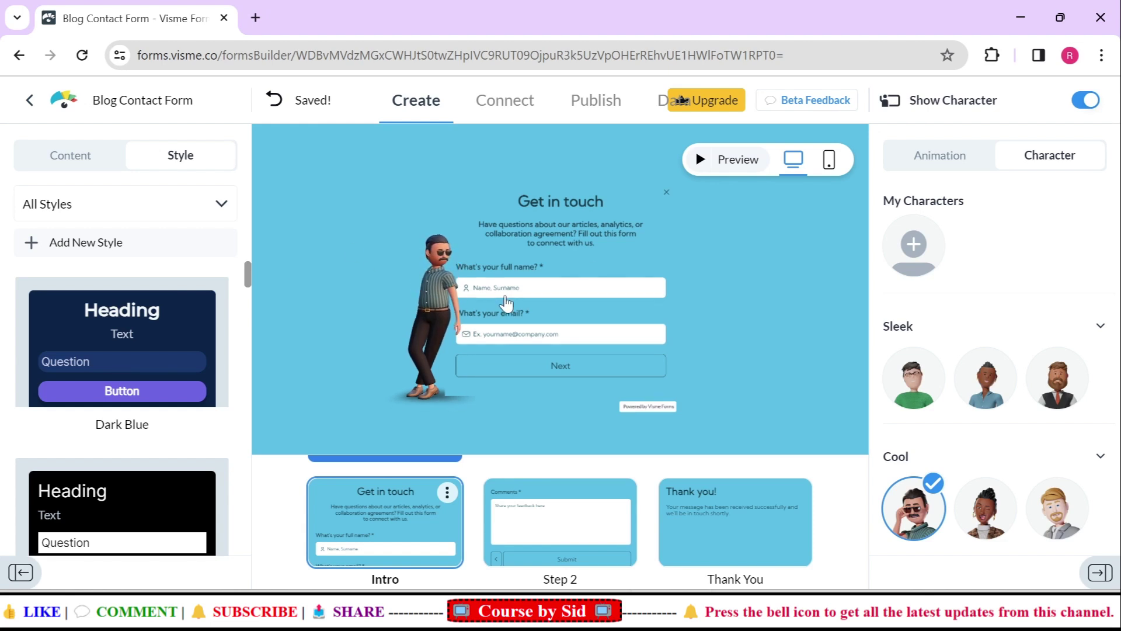
pyautogui.click(560, 286)
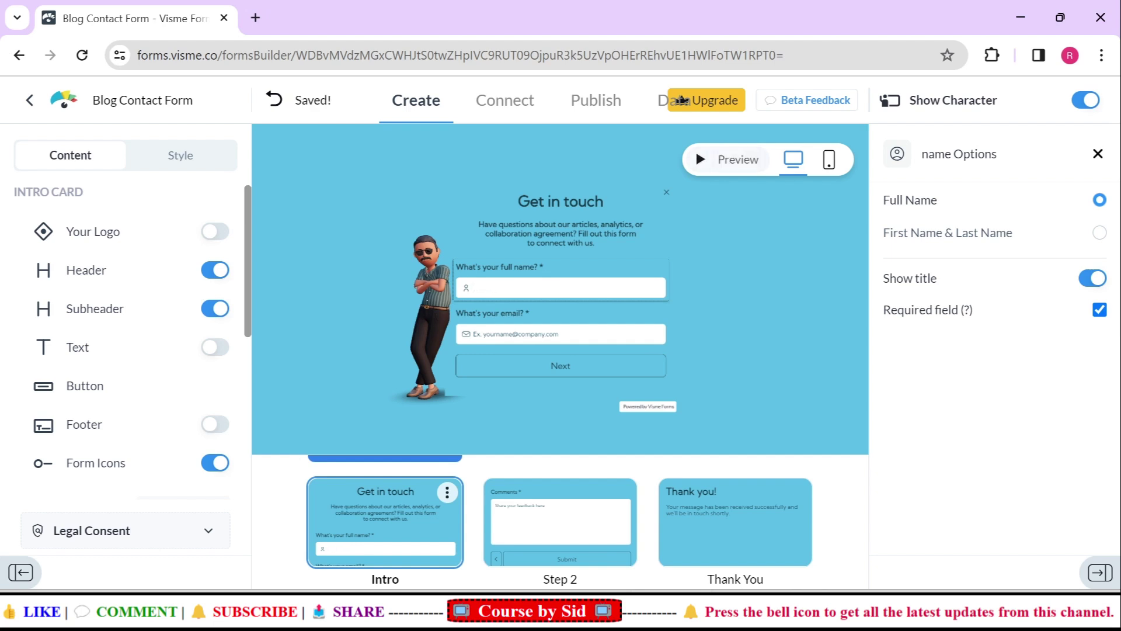
# Set the full-name placeholder to 'Course by sid' and clear the email field's placeholder
pyautogui.write('Course b')
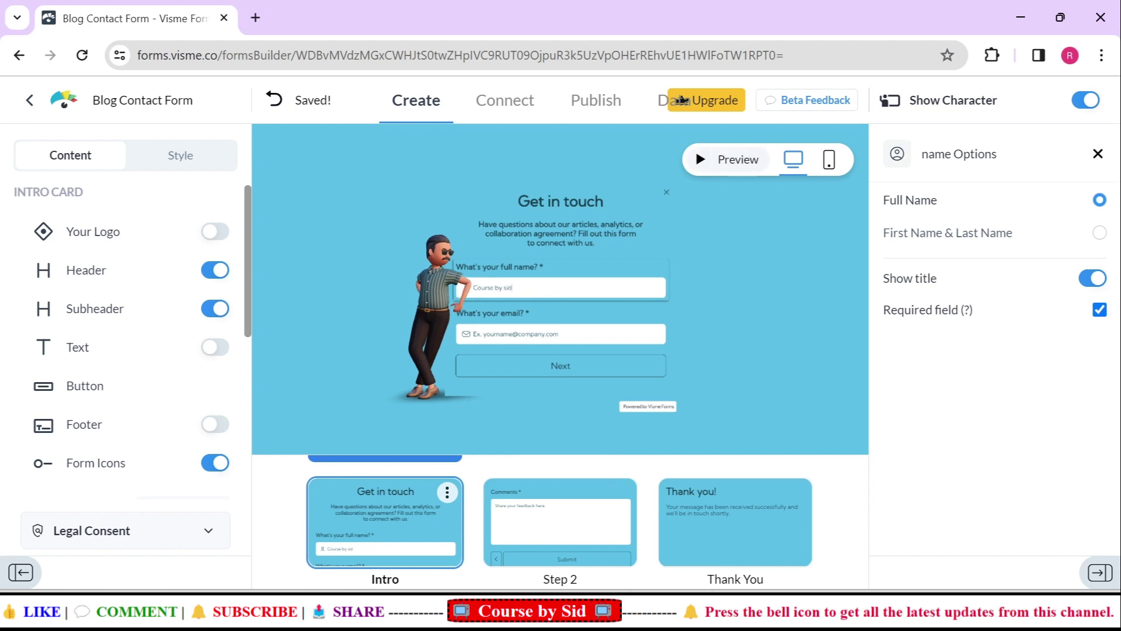
pyautogui.write('y sid')
pyautogui.press('Tab')
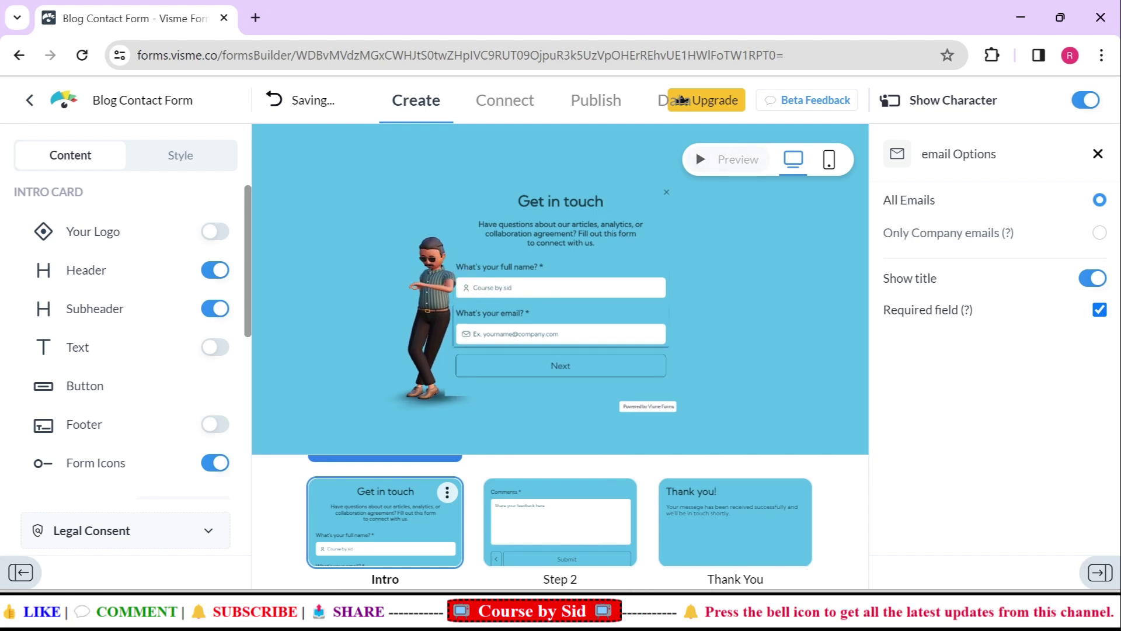
pyautogui.write('mnxbcz')
pyautogui.press('BackSpace')
pyautogui.press('BackSpace')
pyautogui.press('BackSpace')
pyautogui.press('BackSpace')
pyautogui.press('BackSpace')
pyautogui.press('BackSpace')
pyautogui.press('BackSpace')
pyautogui.press('BackSpace')
pyautogui.press('BackSpace')
pyautogui.press('BackSpace')
pyautogui.press('BackSpace')
pyautogui.press('BackSpace')
pyautogui.press('BackSpace')
pyautogui.press('BackSpace')
pyautogui.press('BackSpace')
pyautogui.press('BackSpace')
pyautogui.press('BackSpace')
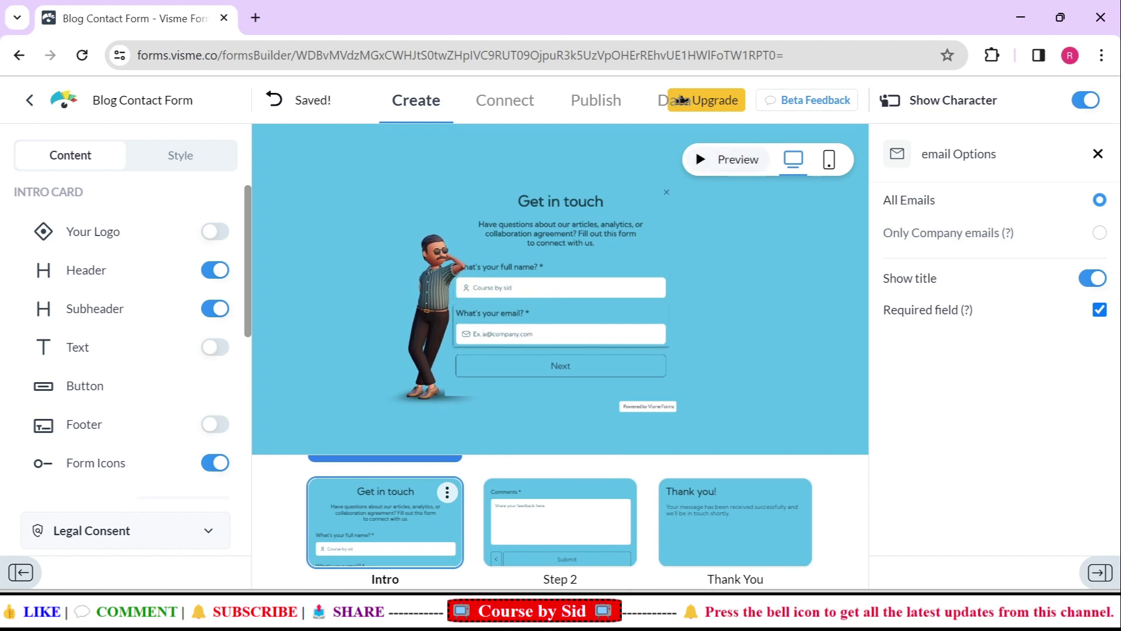
pyautogui.press('BackSpace')
pyautogui.press('BackSpace')
pyautogui.press('BackSpace')
pyautogui.press('BackSpace')
pyautogui.press('BackSpace')
pyautogui.press('BackSpace')
pyautogui.press('BackSpace')
pyautogui.press('BackSpace')
pyautogui.press('BackSpace')
pyautogui.press('BackSpace')
pyautogui.press('BackSpace')
pyautogui.press('BackSpace')
pyautogui.press('BackSpace')
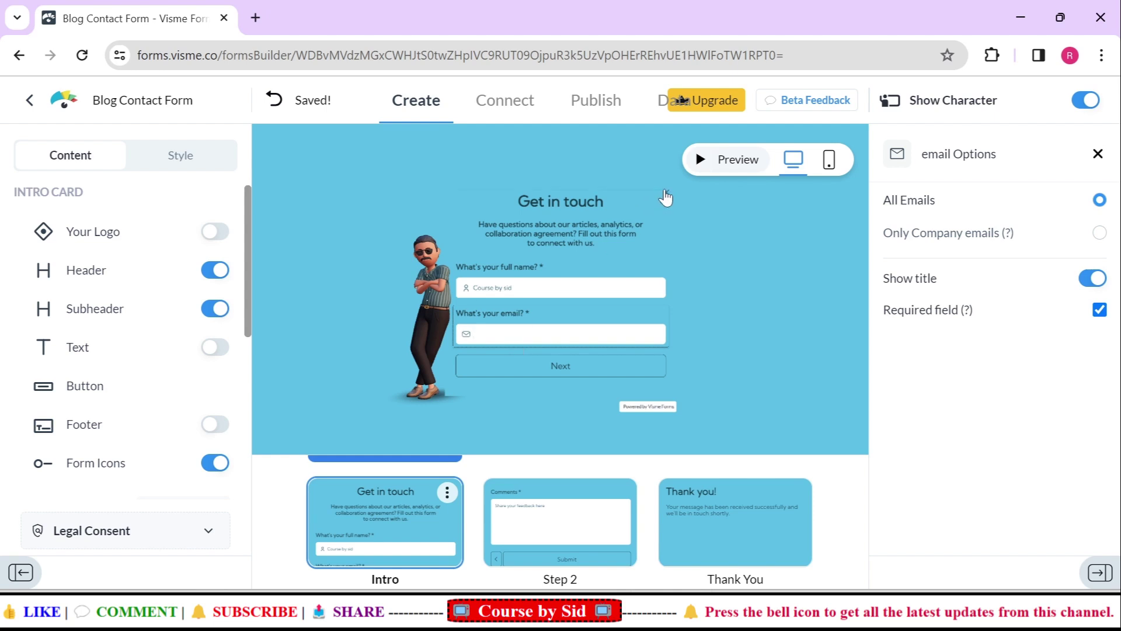
# Publish the Blog Contact Form and copy its Link to Share
pyautogui.click(603, 110)
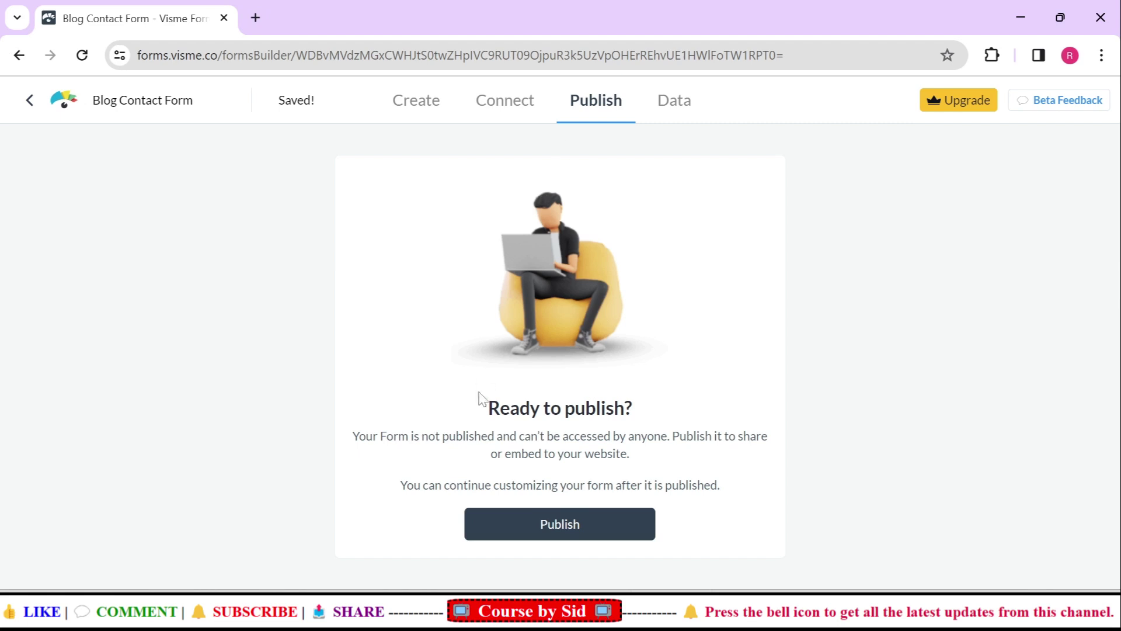
pyautogui.click(560, 525)
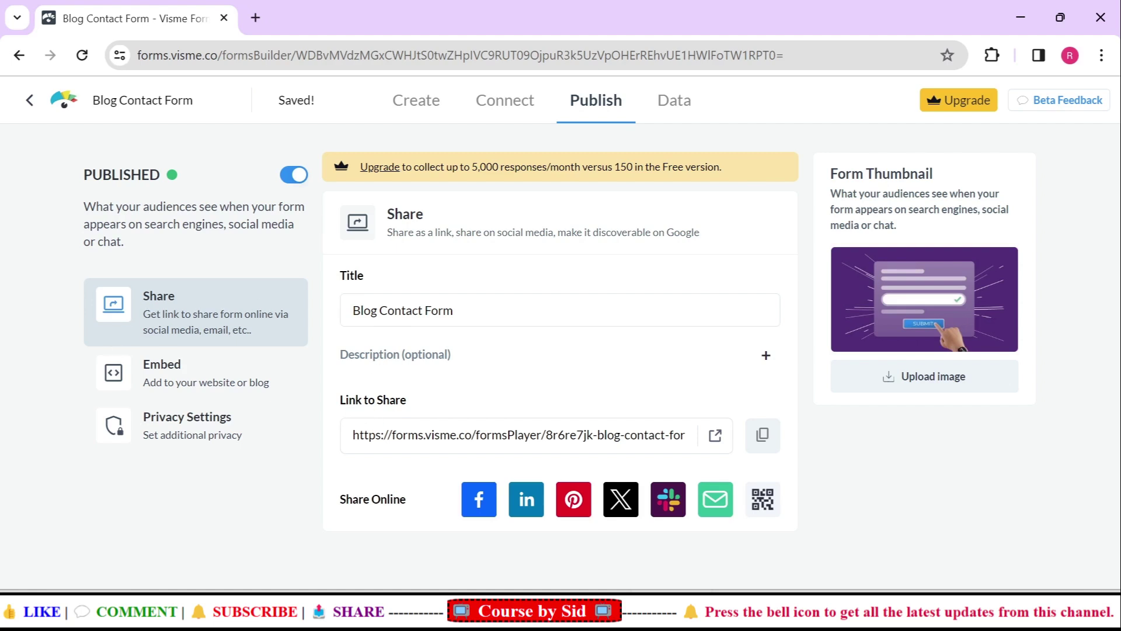
pyautogui.click(763, 437)
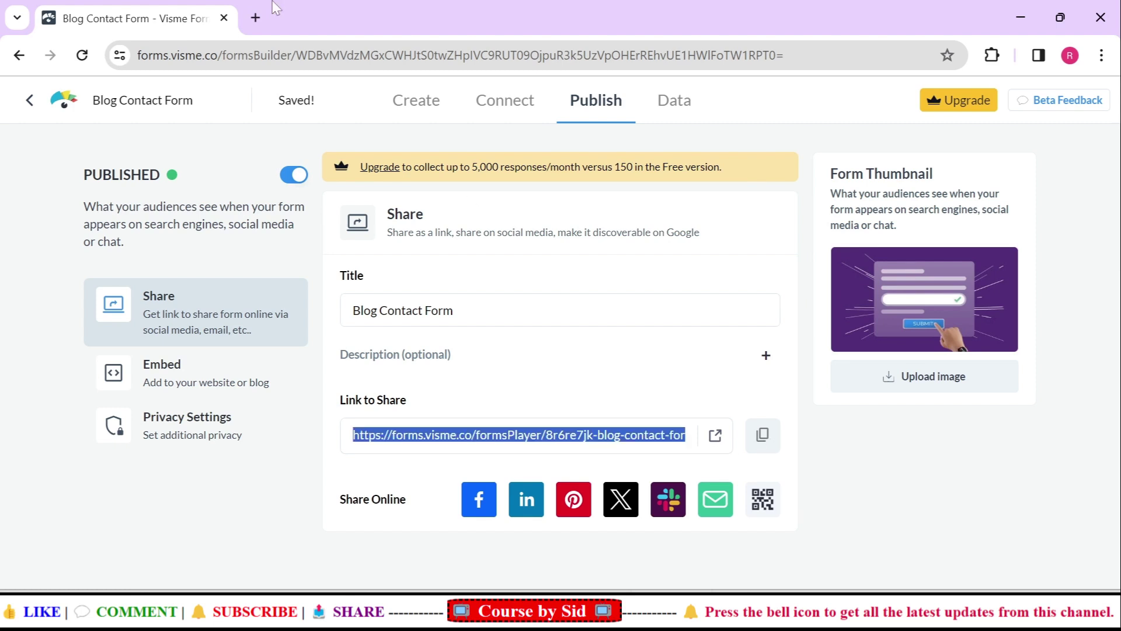
# Open the copied form share link in a new browser tab
pyautogui.click(255, 17)
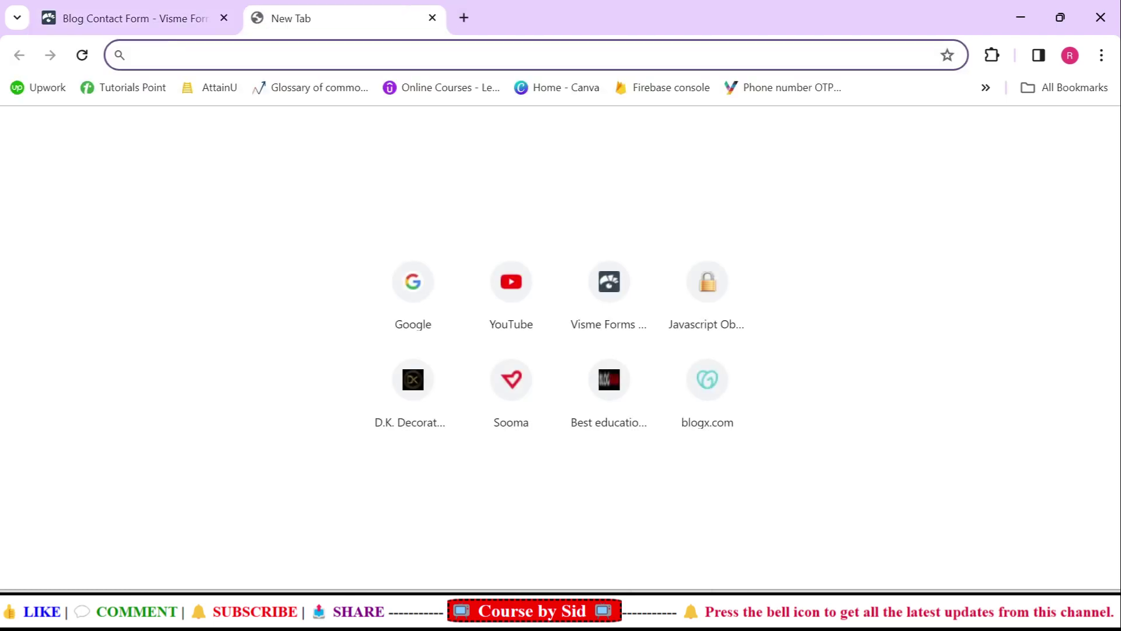
pyautogui.hotkey('ctrl', 'v')
pyautogui.press('Return')
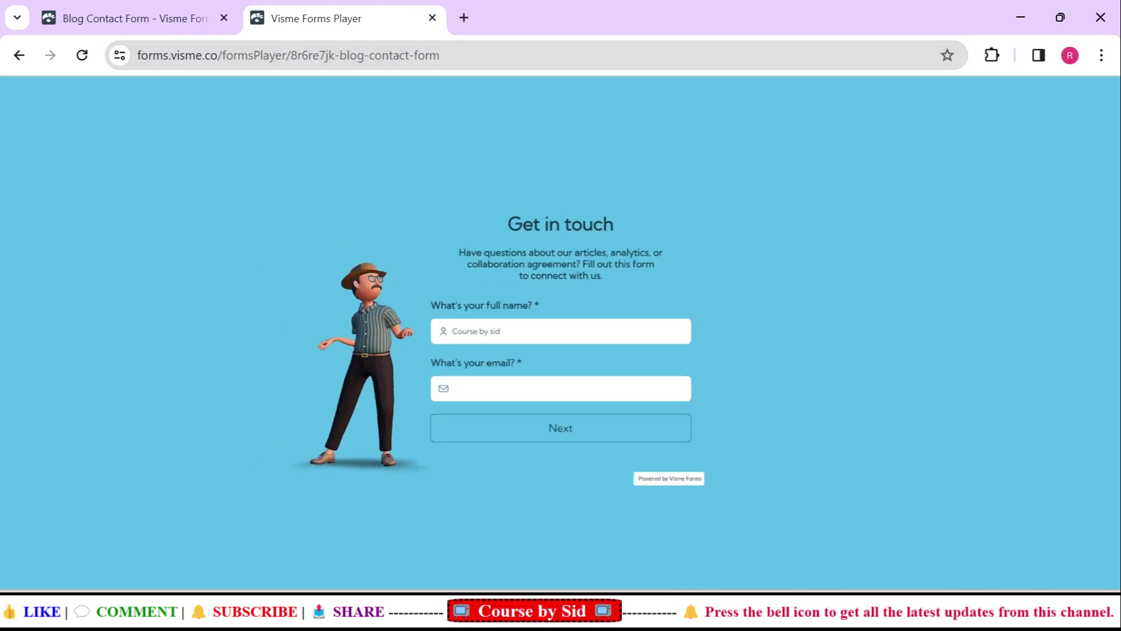
# Type and erase test text in Name and Email to trigger the required warnings, then close the preview
pyautogui.write('djhkjshjksh')
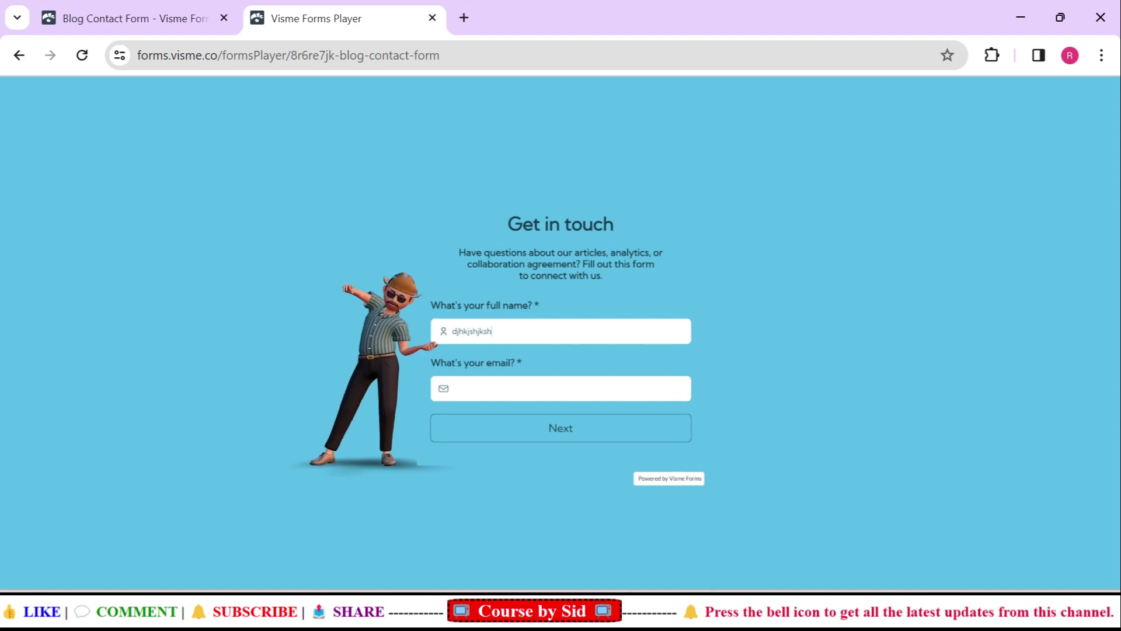
pyautogui.press('BackSpace')
pyautogui.press('BackSpace')
pyautogui.press('BackSpace')
pyautogui.press('BackSpace')
pyautogui.press('BackSpace')
pyautogui.press('BackSpace')
pyautogui.press('BackSpace')
pyautogui.press('BackSpace')
pyautogui.press('BackSpace')
pyautogui.press('BackSpace')
pyautogui.press('BackSpace')
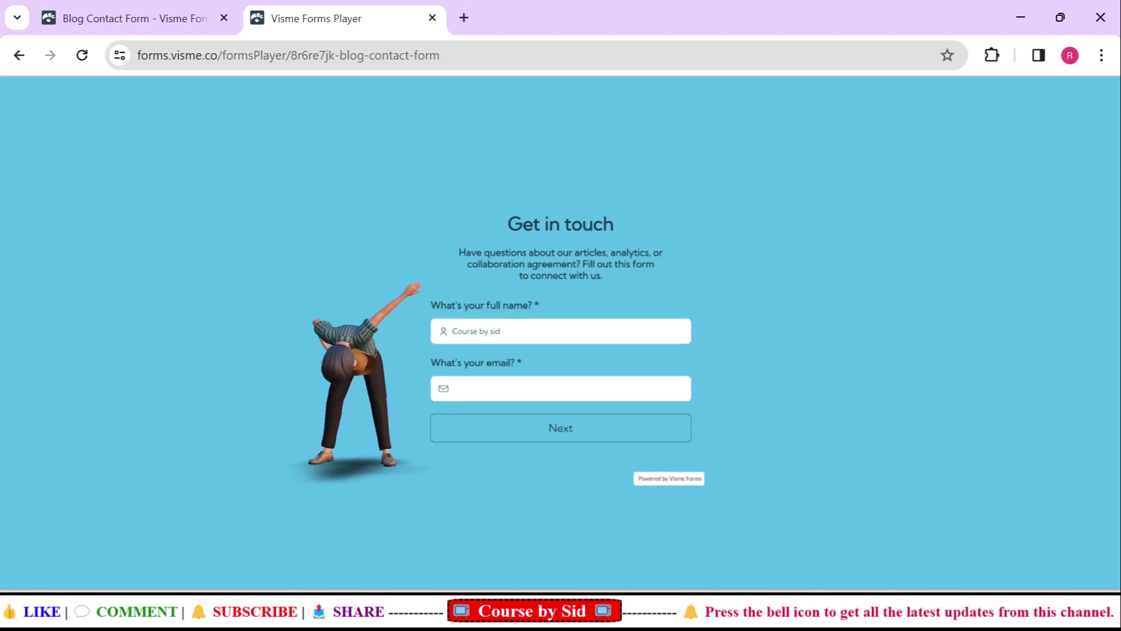
pyautogui.click(476, 389)
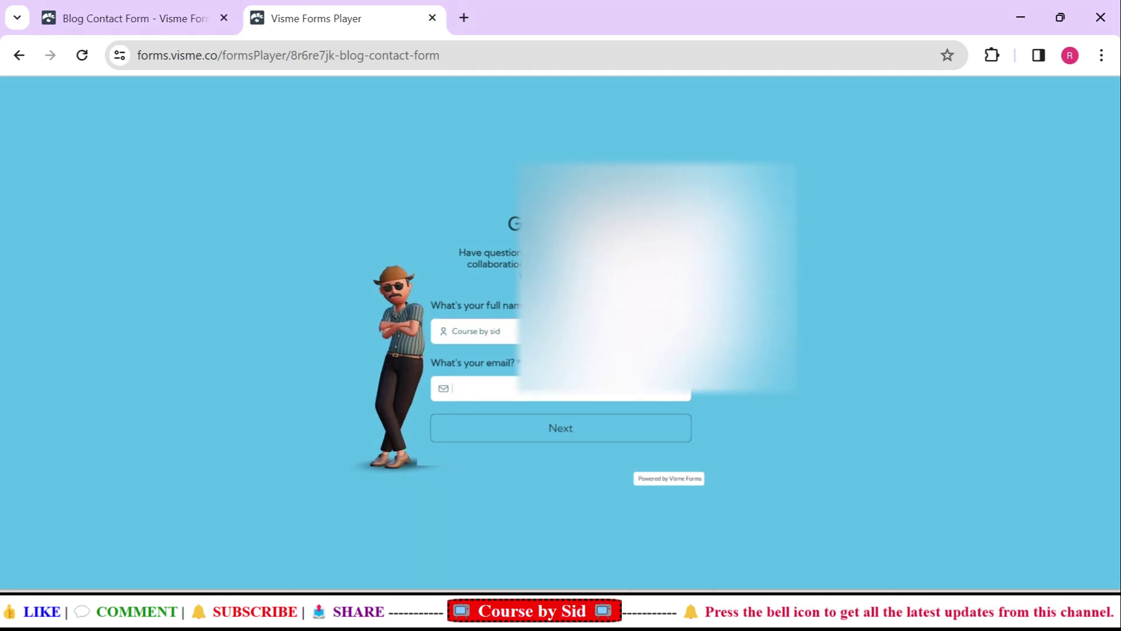
pyautogui.write('mnsabxns,csd')
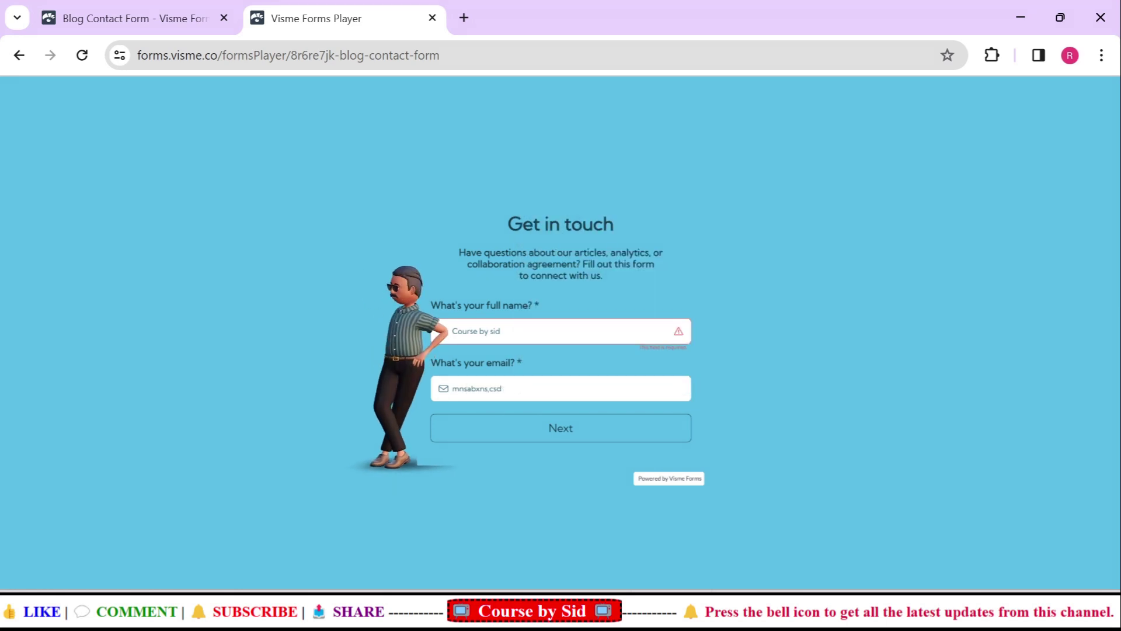
pyautogui.press('BackSpace')
pyautogui.press('BackSpace')
pyautogui.press('BackSpace')
pyautogui.press('BackSpace')
pyautogui.press('BackSpace')
pyautogui.press('BackSpace')
pyautogui.press('BackSpace')
pyautogui.press('BackSpace')
pyautogui.press('BackSpace')
pyautogui.press('BackSpace')
pyautogui.press('BackSpace')
pyautogui.press('BackSpace')
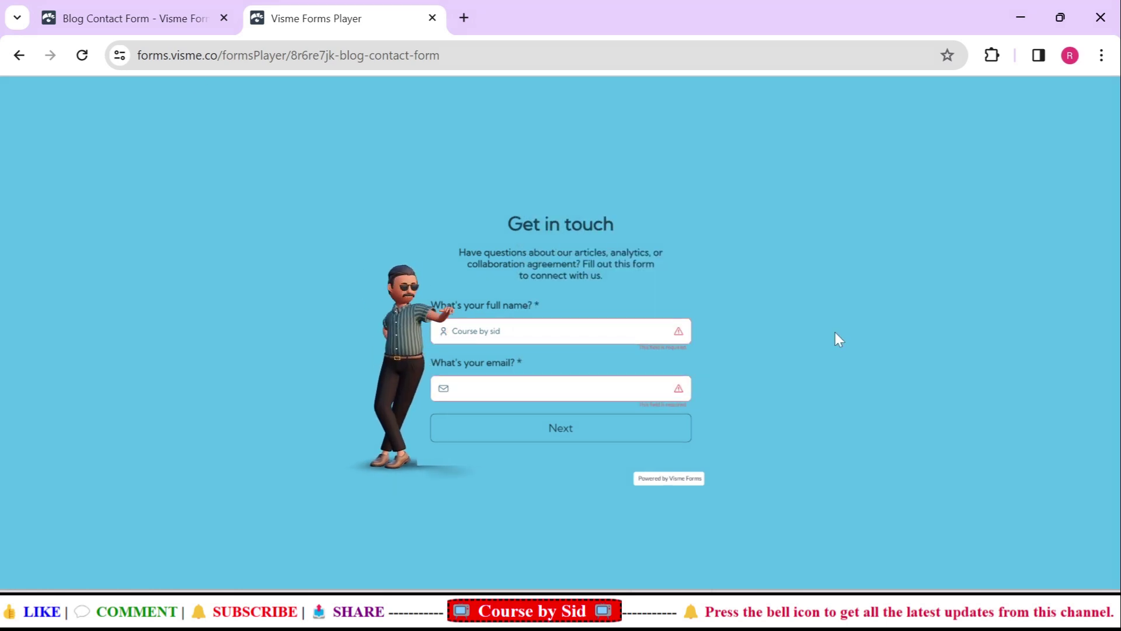
pyautogui.click(432, 18)
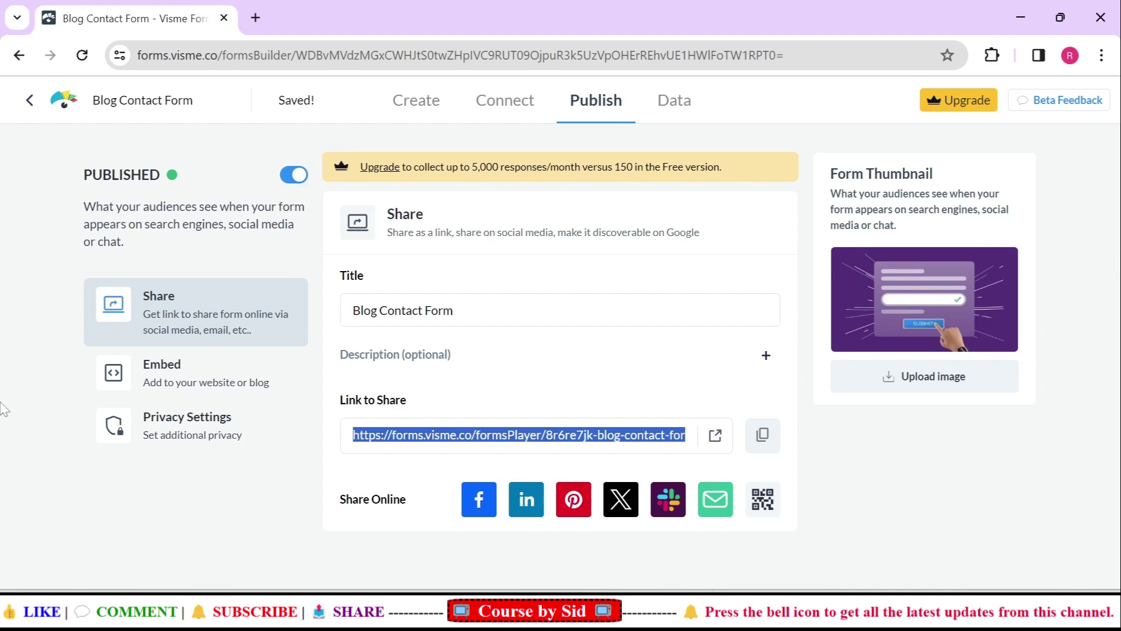
# Under Embed, select the Between Content style and copy its generated code
pyautogui.click(181, 381)
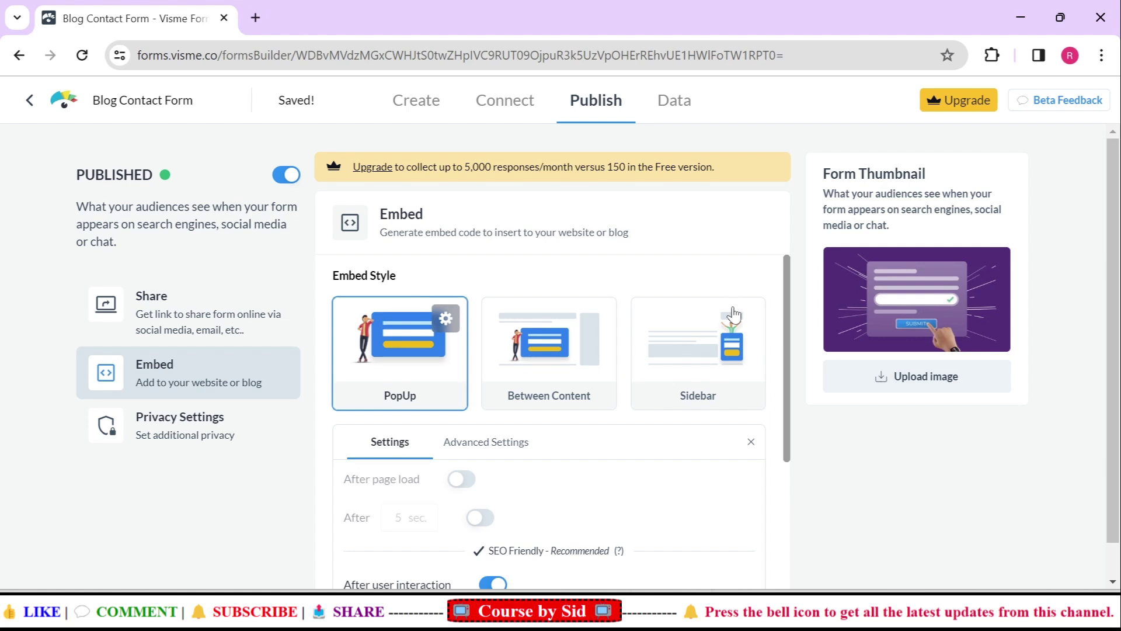
pyautogui.moveTo(788, 318); pyautogui.dragTo(791, 313)
pyautogui.click(547, 339)
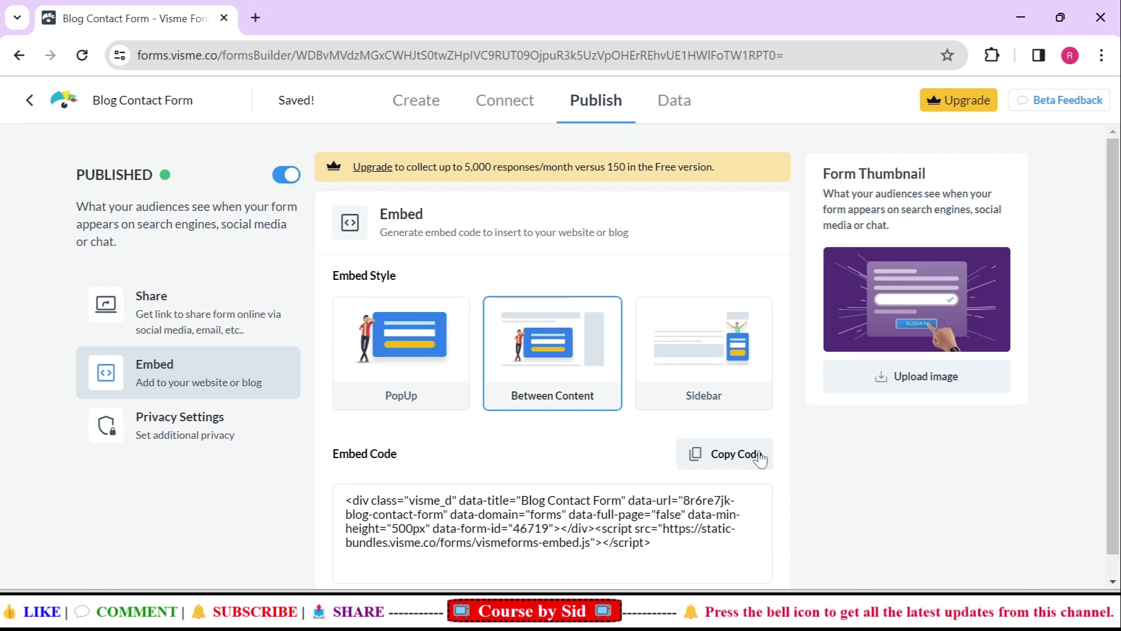
pyautogui.click(735, 464)
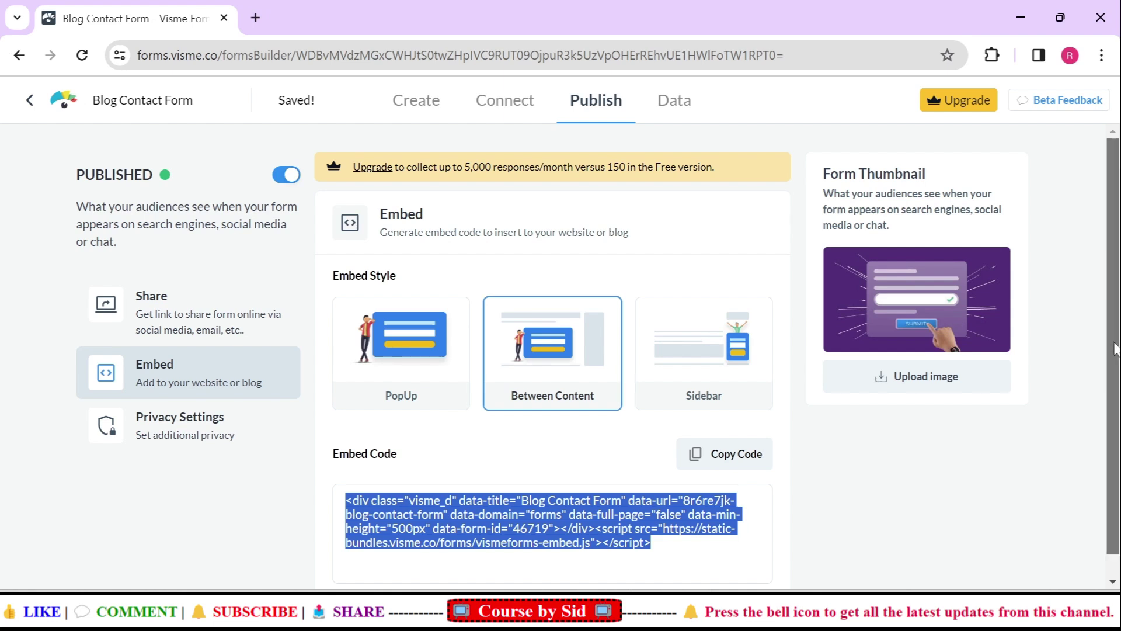
pyautogui.scroll(-1, 1113, 350)
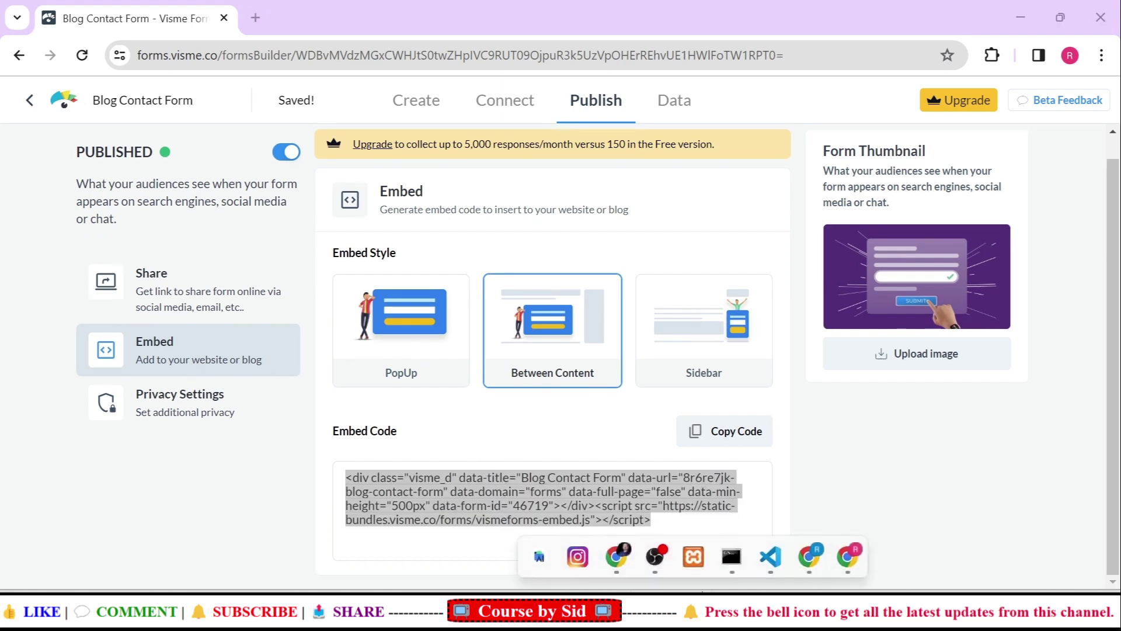
# Paste the Visme embed code on a new line below the h1 in index.html and save
pyautogui.click(771, 557)
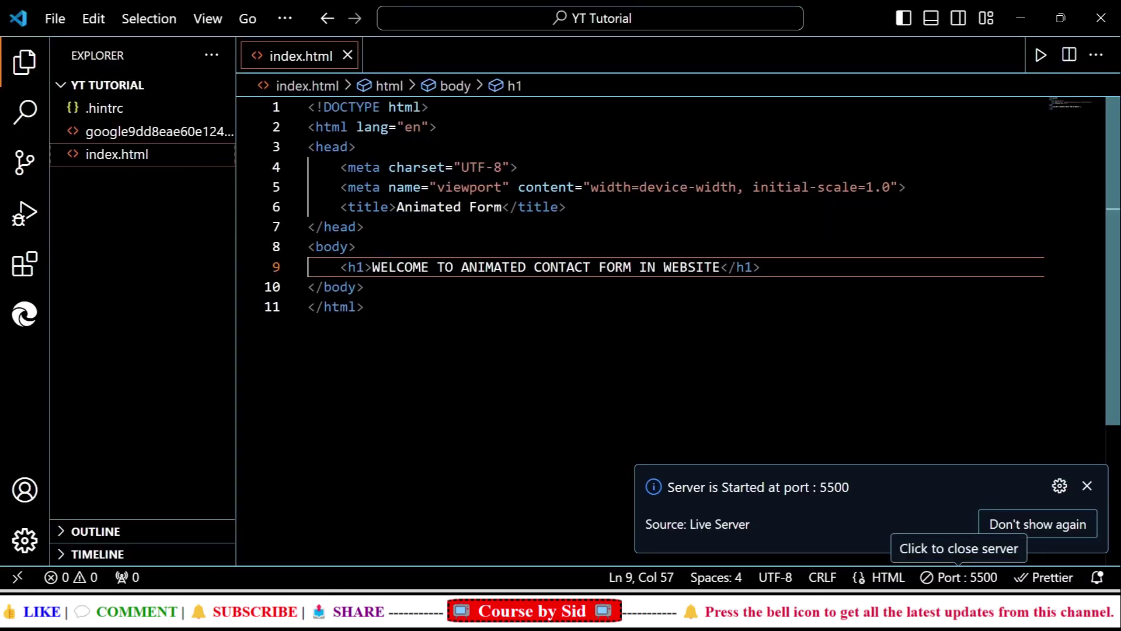
pyautogui.press('Return')
pyautogui.hotkey('ctrl', 'v')
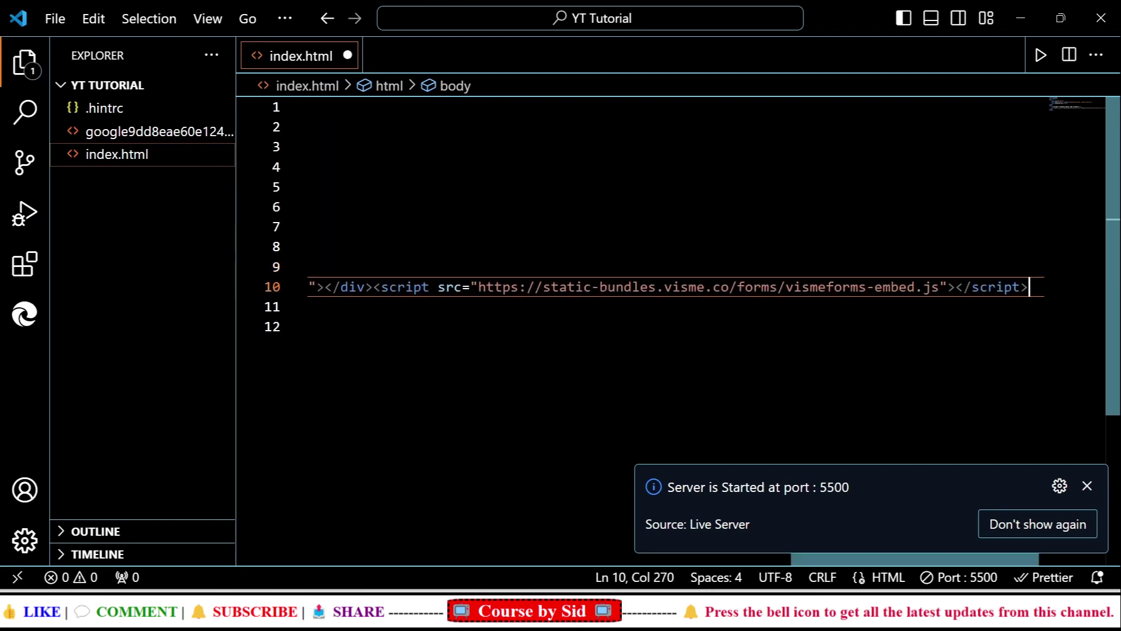
pyautogui.hotkey('ctrl', 's')
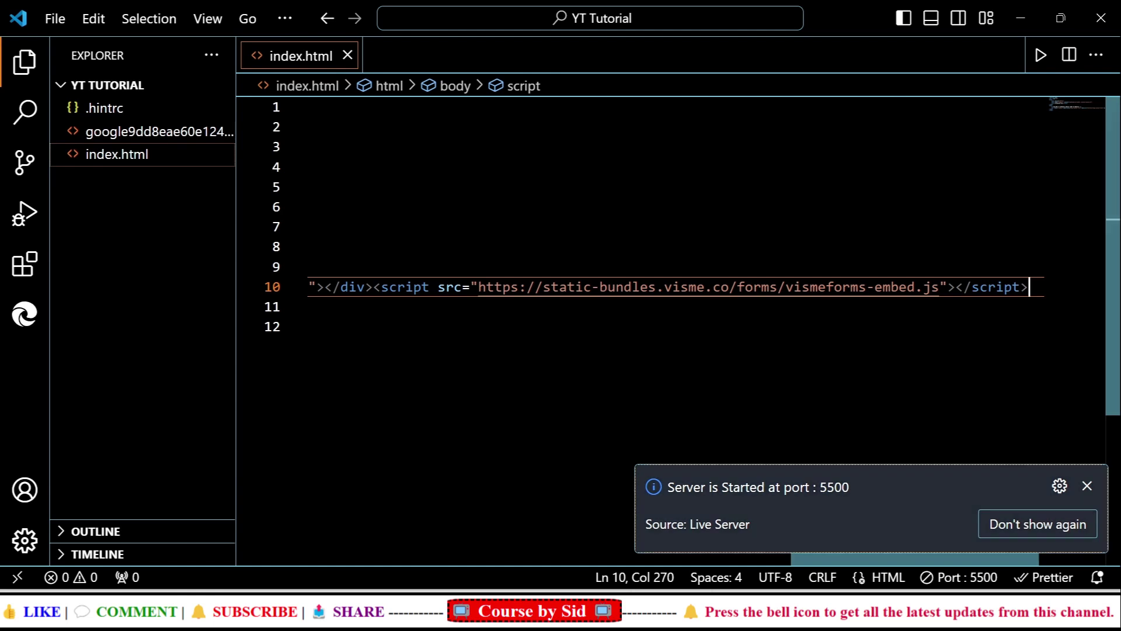
pyautogui.click(1087, 485)
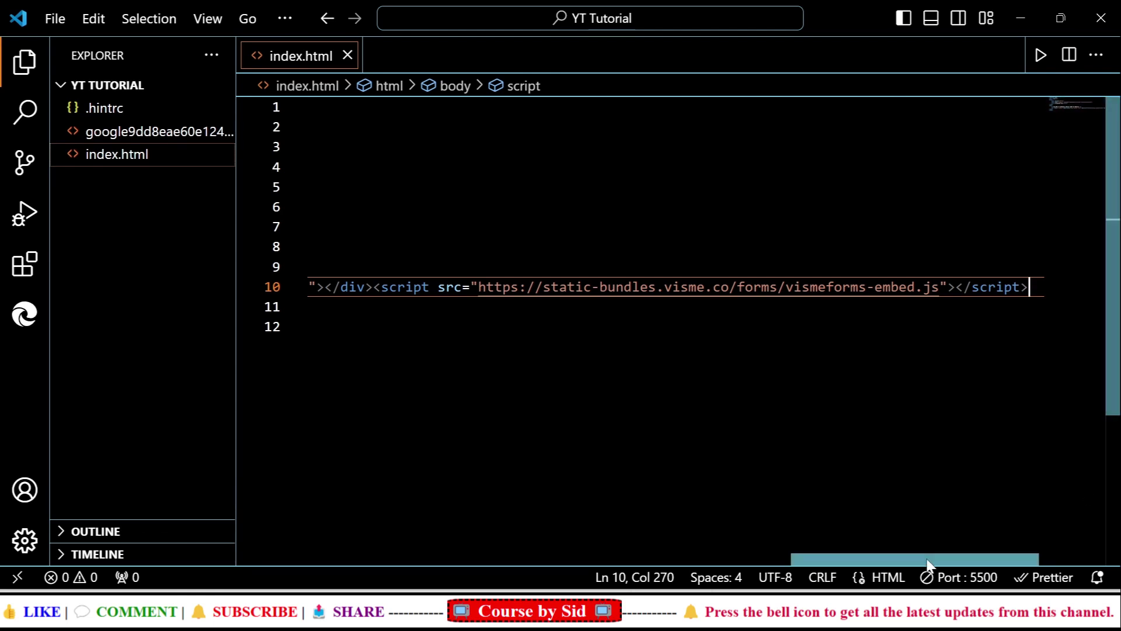
pyautogui.hotkey('alt', 'Tab')
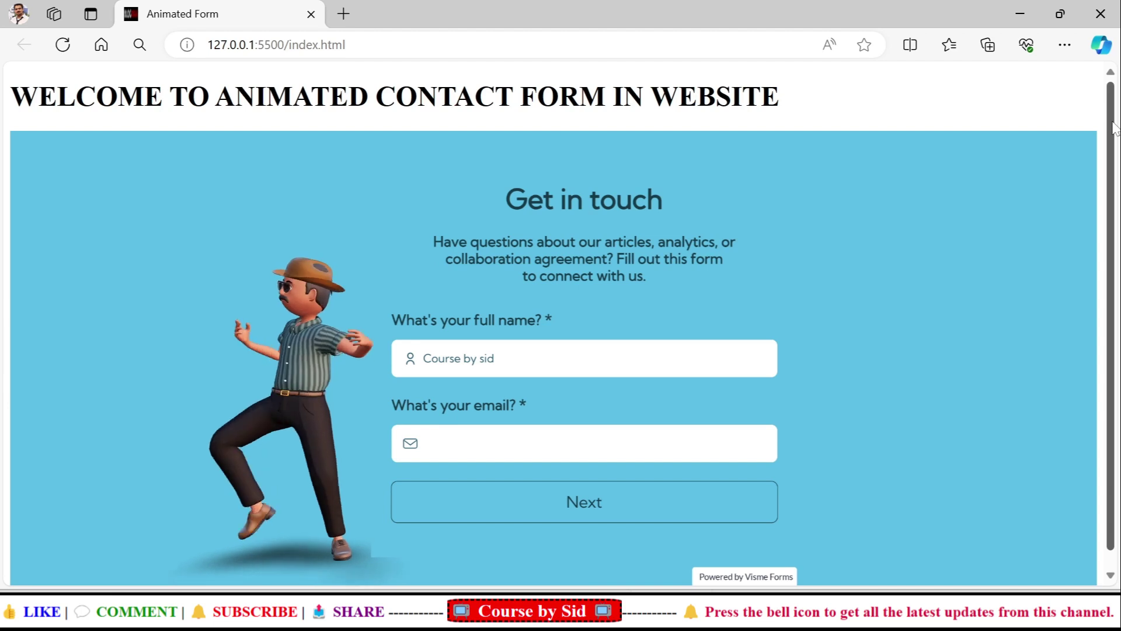
# On the 127.0.0.1:5500 page, fill the embedded form's full-name field and partly type an email address
pyautogui.scroll(-1, 1114, 127)
pyautogui.scroll(1, 1116, 86)
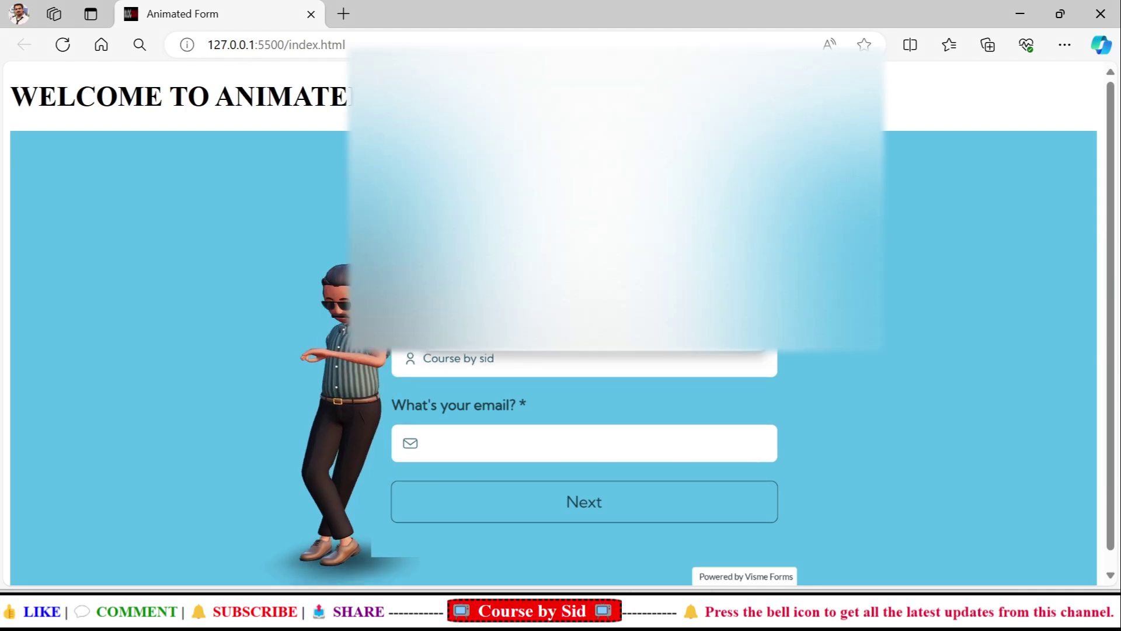
pyautogui.write('hsadkadk')
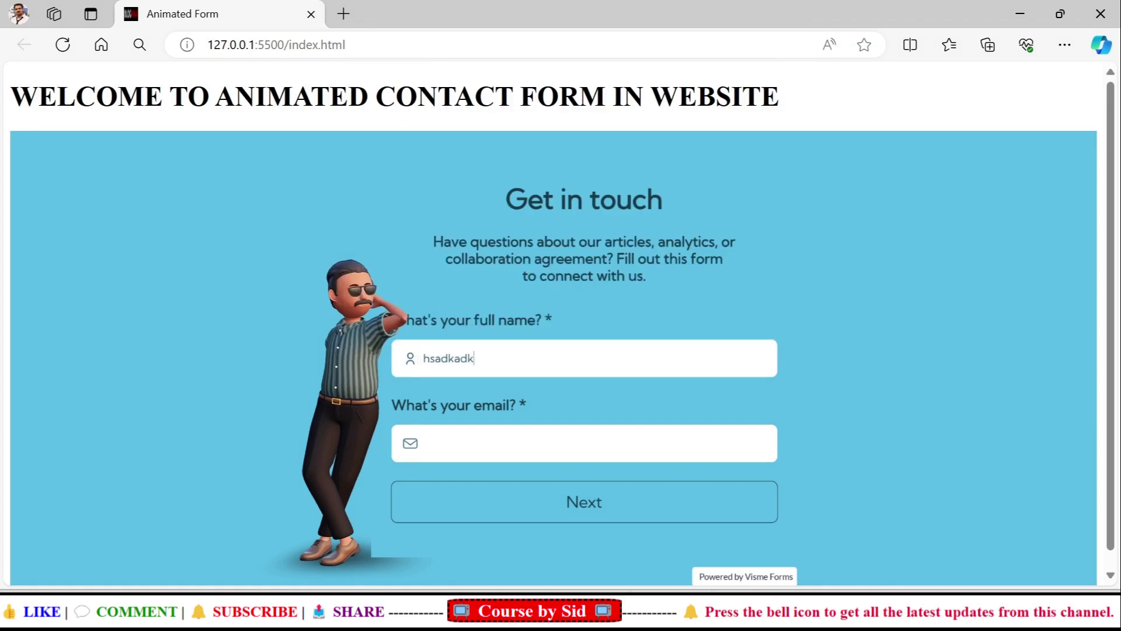
pyautogui.hotkey('ctrl', 'z')
pyautogui.hotkey('ctrl', 'z')
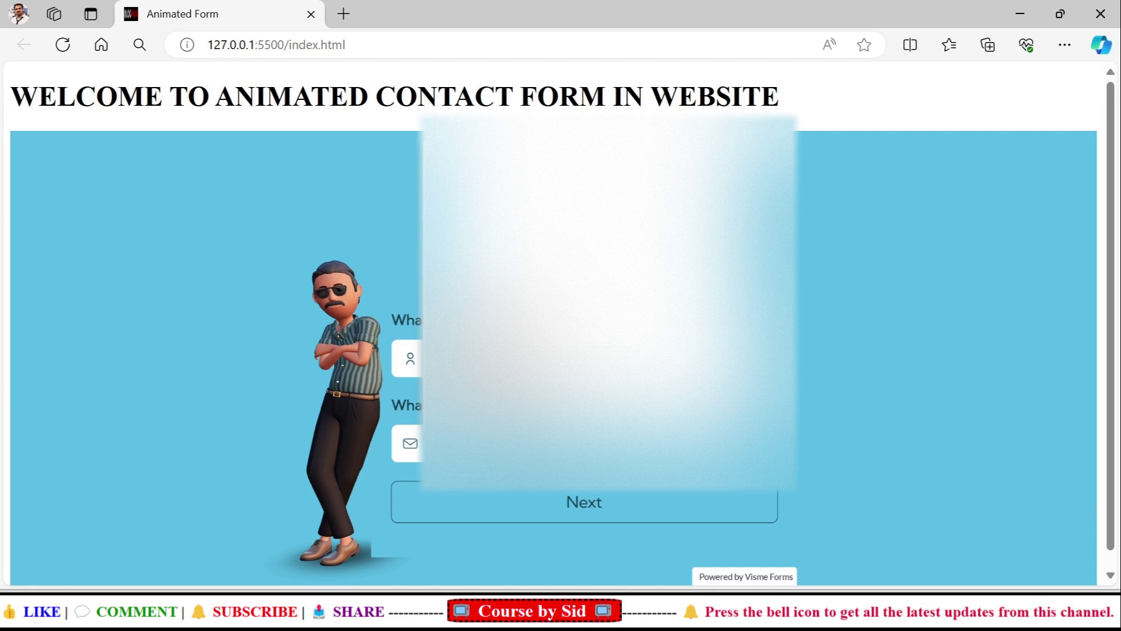
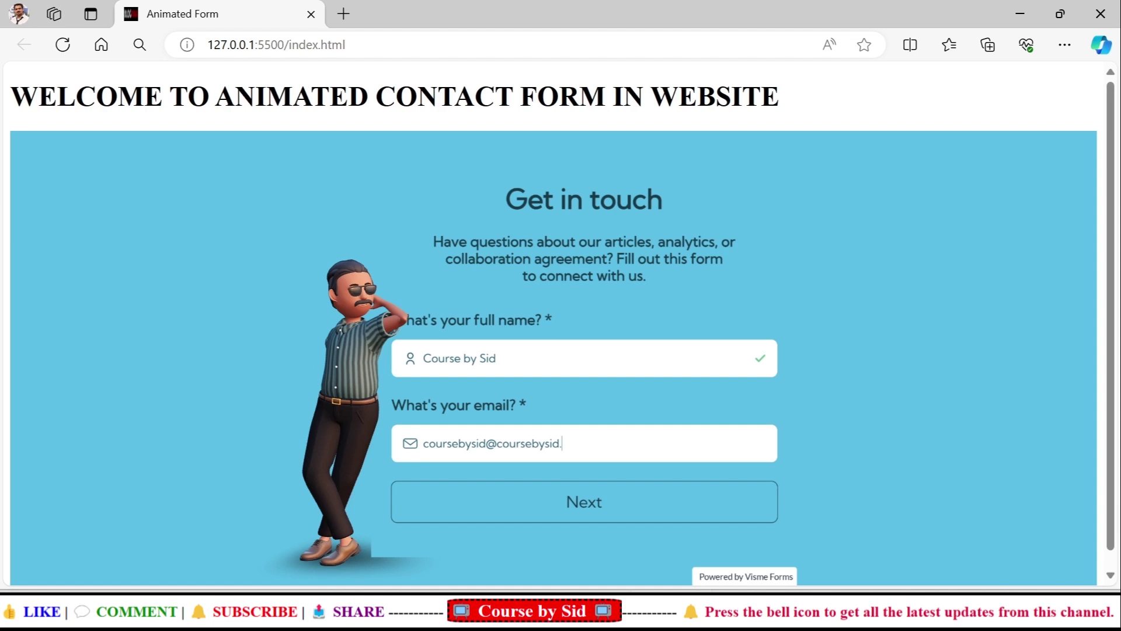
# Advance to the comments step and submit the embedded form with the comment 'Nice'
pyautogui.click(572, 501)
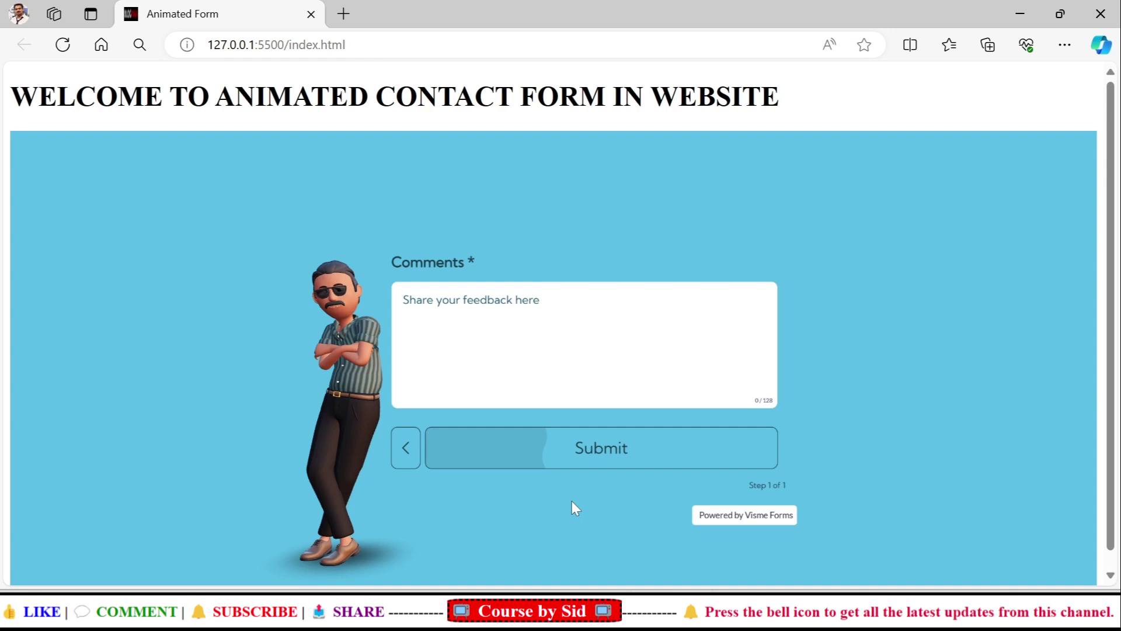
pyautogui.write('Nice')
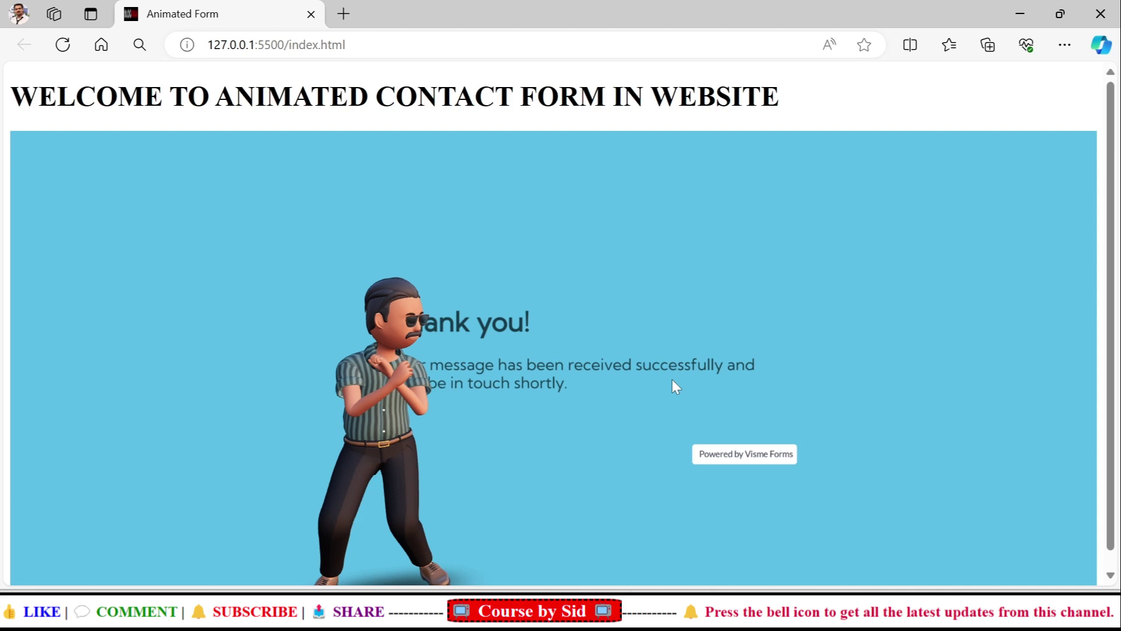
# Return to the Visme dashboard in Chrome and edit the Blog Contact Form from My Projects
pyautogui.click(850, 556)
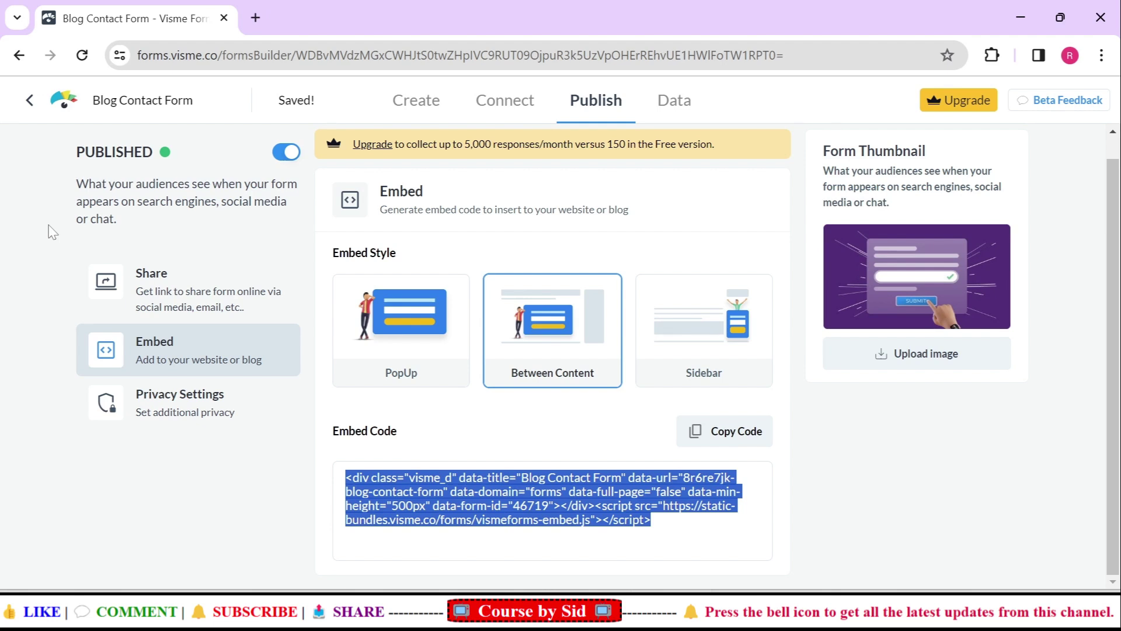
pyautogui.click(18, 55)
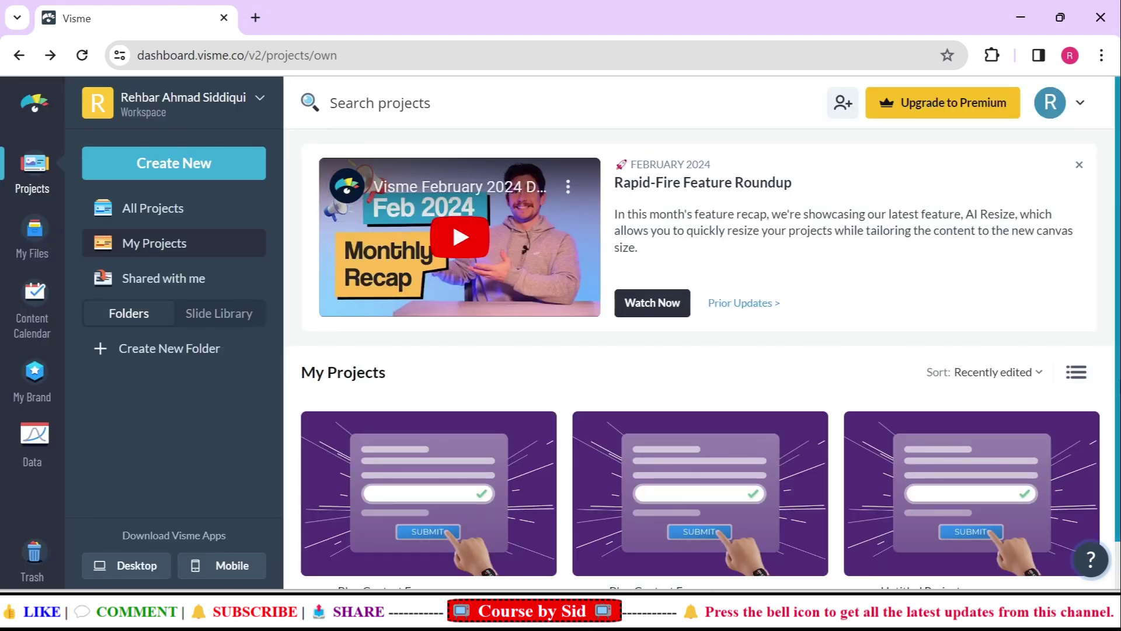
pyautogui.scroll(-1, 335, 507)
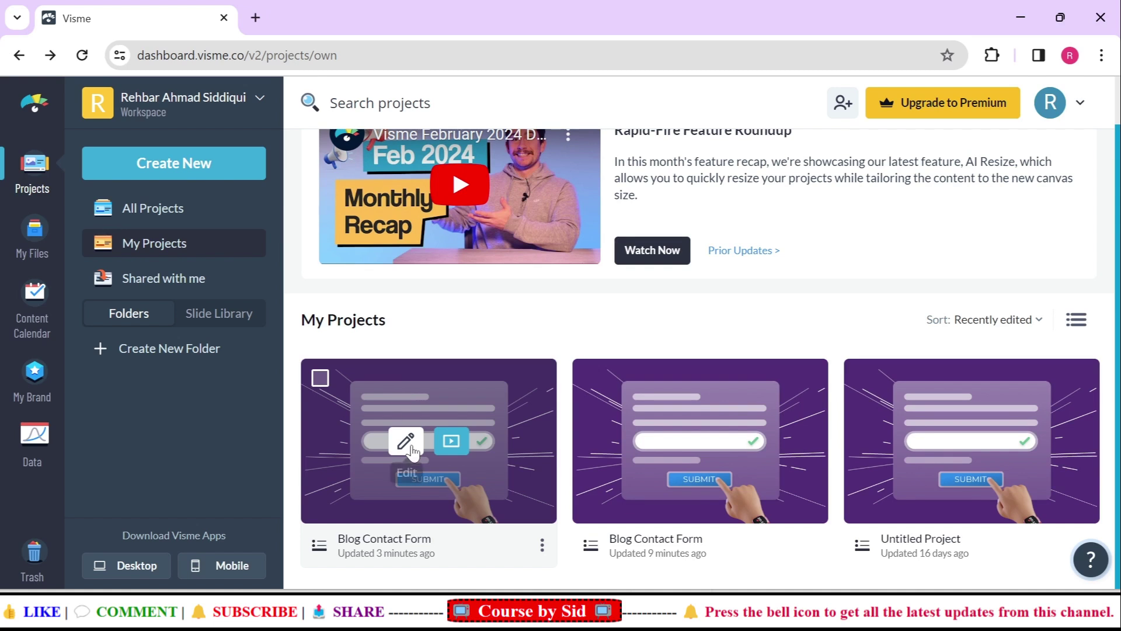
pyautogui.click(406, 442)
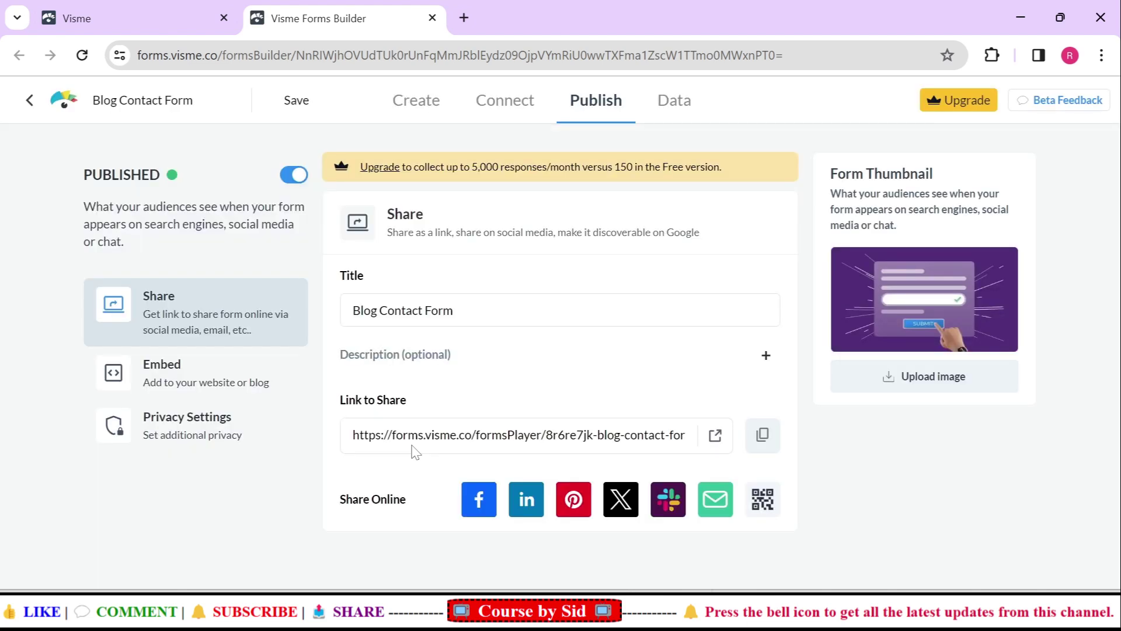
# Show the Data page: 2 views, 1 submission, and the response dated 2024-03-15
pyautogui.click(679, 107)
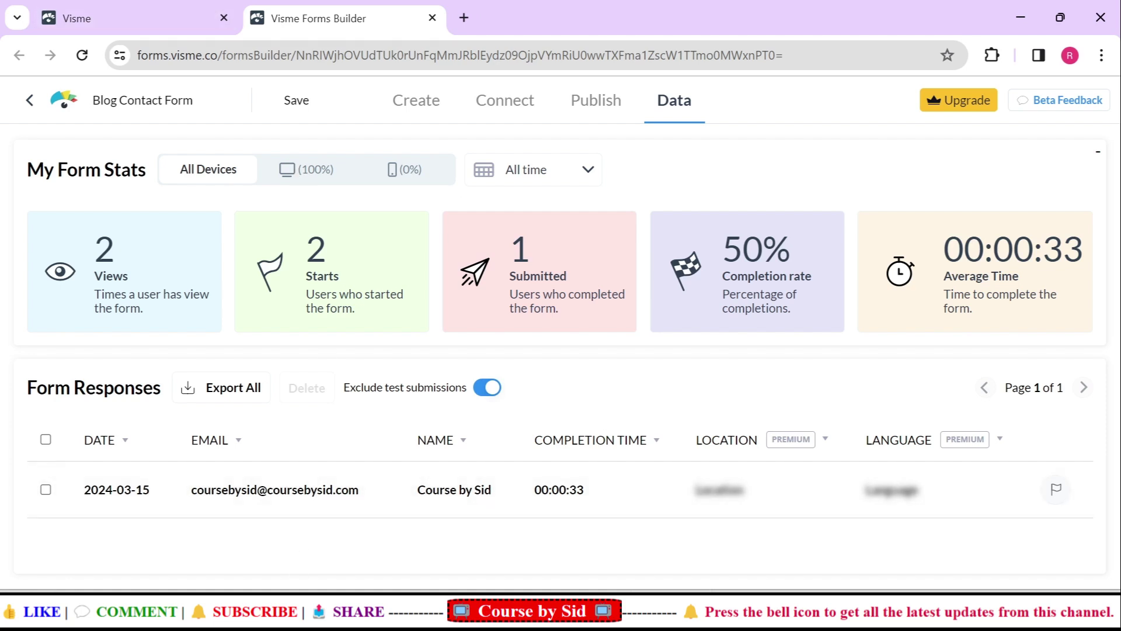
# Switch to Edge and reload the local Animated Form page
pyautogui.hotkey('alt', 'Tab')
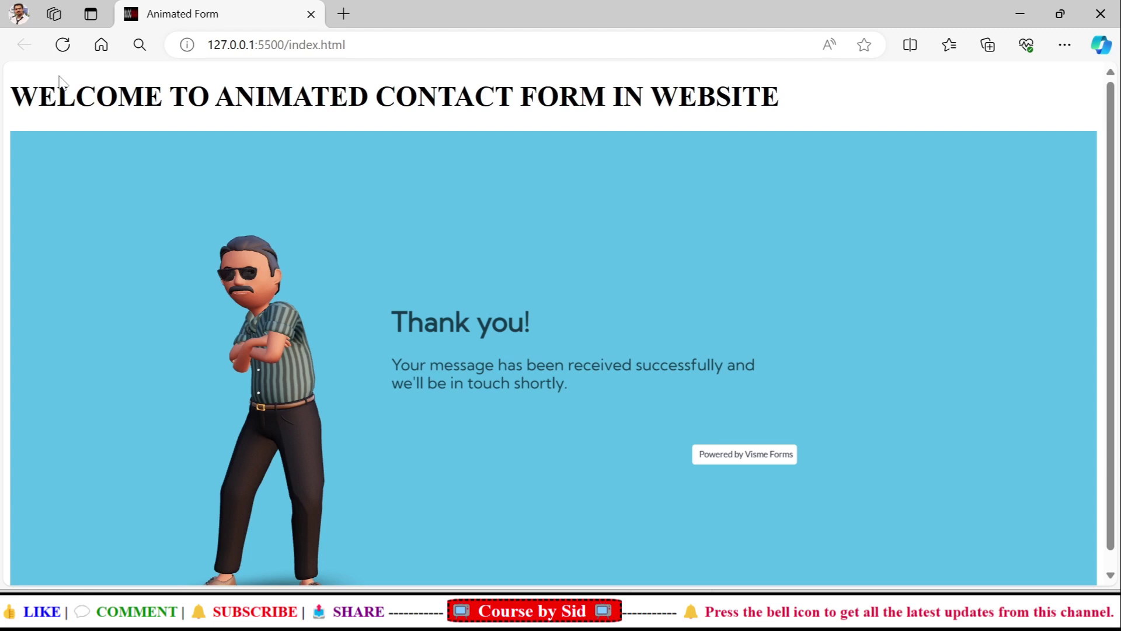
pyautogui.click(62, 45)
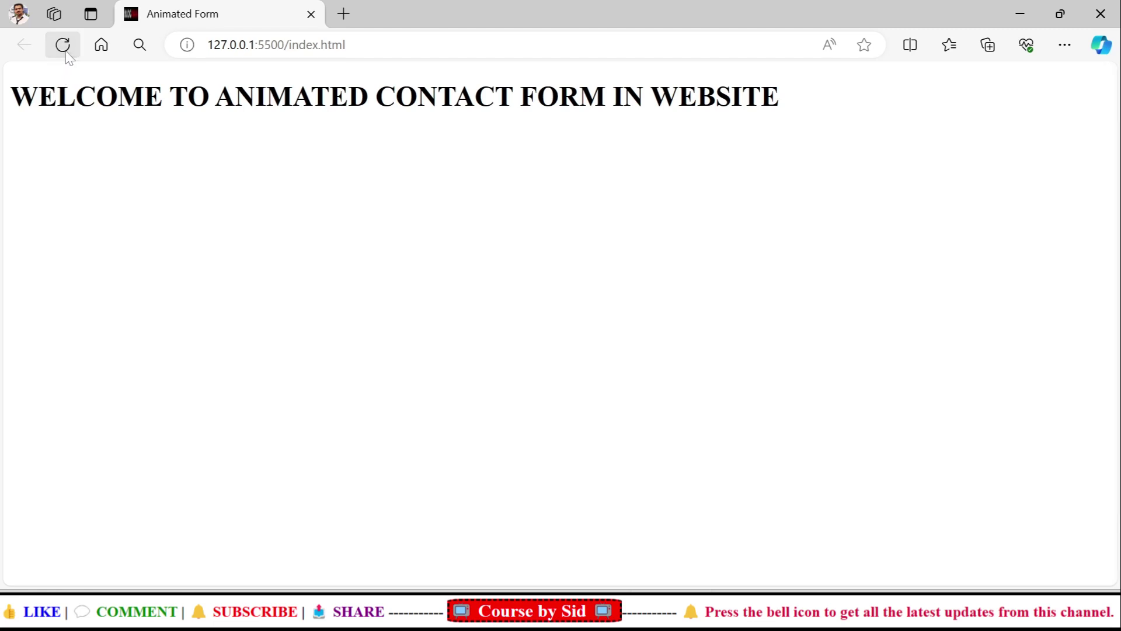